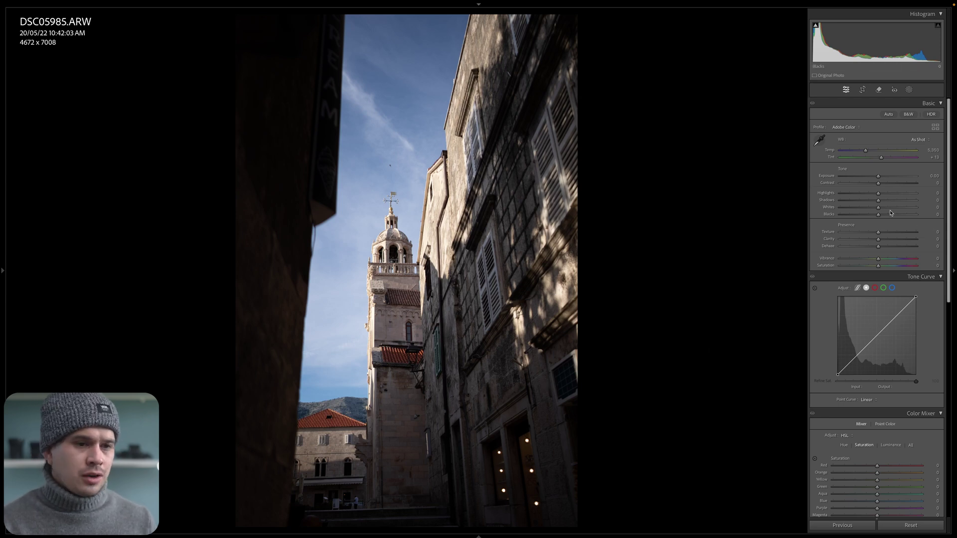
Raise the photo's Shadows to +80 and lower the Whites to -51.
{"action": "left_click_drag", "start_coordinate": [878, 201], "coordinate": [908, 207]}
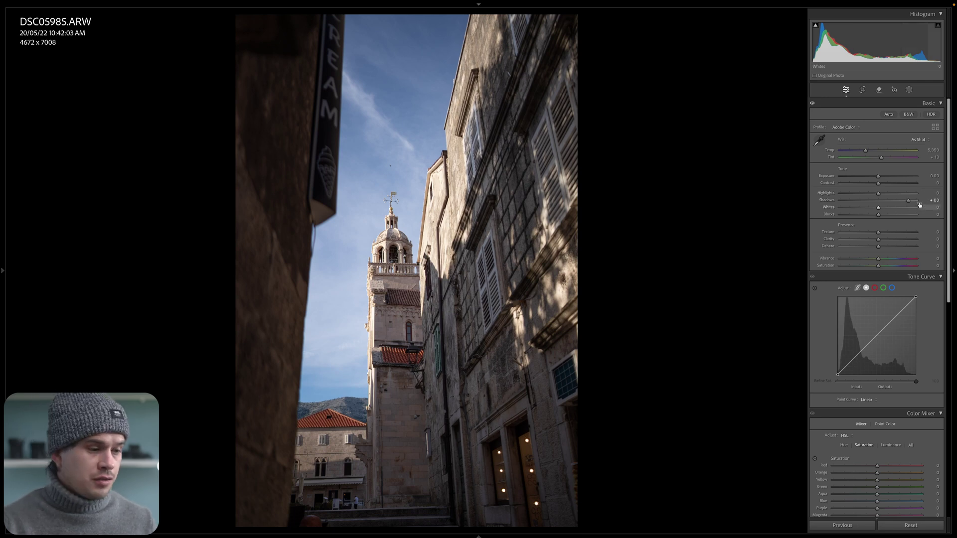
{"action": "key", "text": "y"}
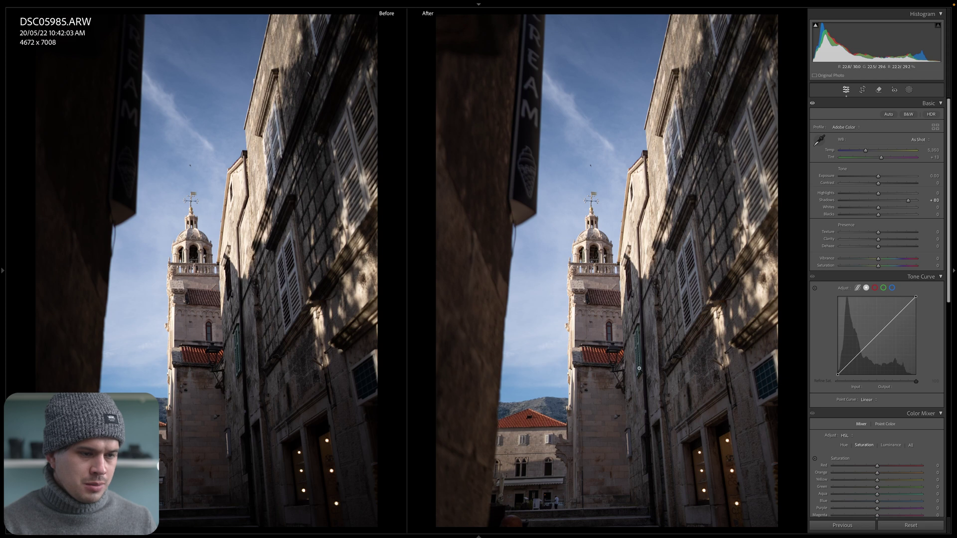
{"action": "key", "text": "y"}
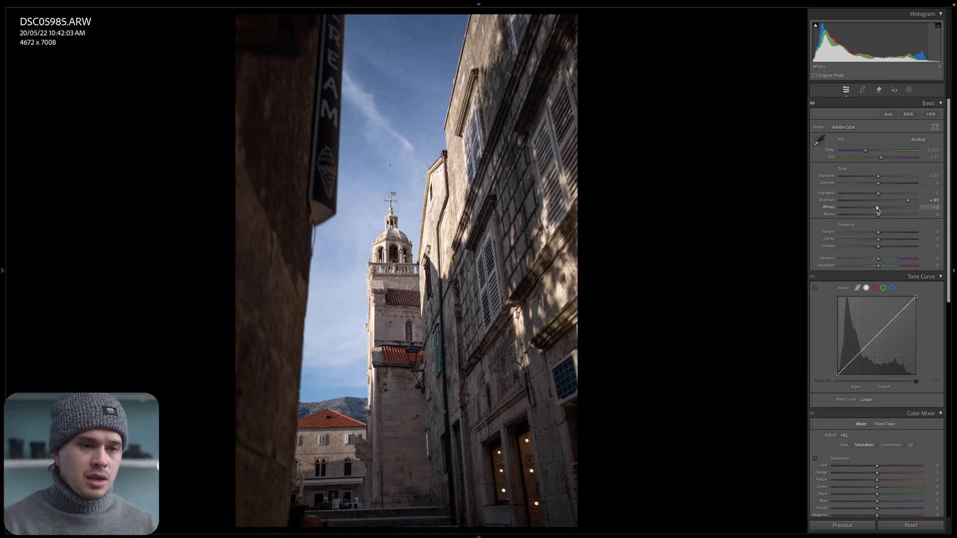
{"action": "left_click_drag", "start_coordinate": [877, 210], "coordinate": [860, 212]}
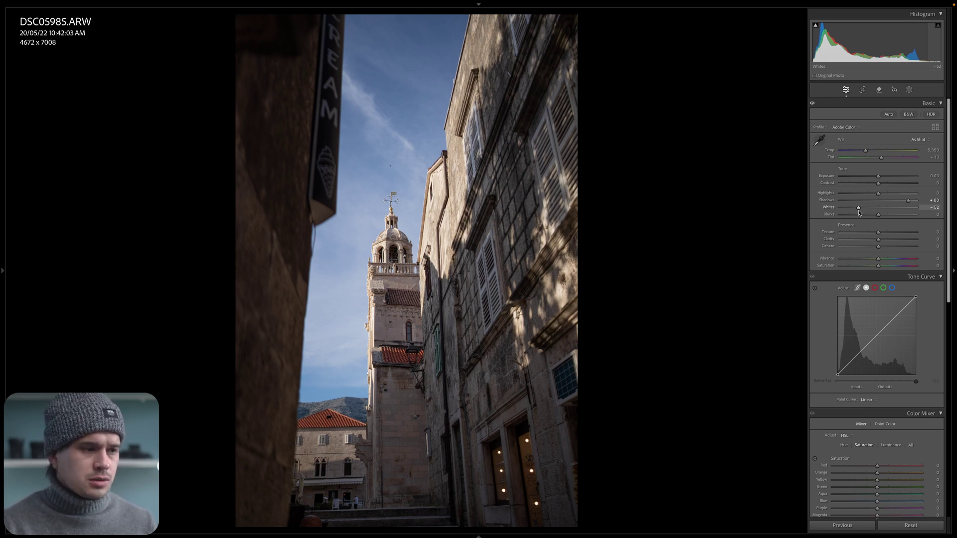
{"action": "mouse_move", "coordinate": [858, 212]}
{"action": "left_mouse_down"}
{"action": "mouse_move", "coordinate": [836, 215]}
{"action": "mouse_move", "coordinate": [874, 212]}
{"action": "mouse_move", "coordinate": [859, 212]}
{"action": "left_mouse_up"}
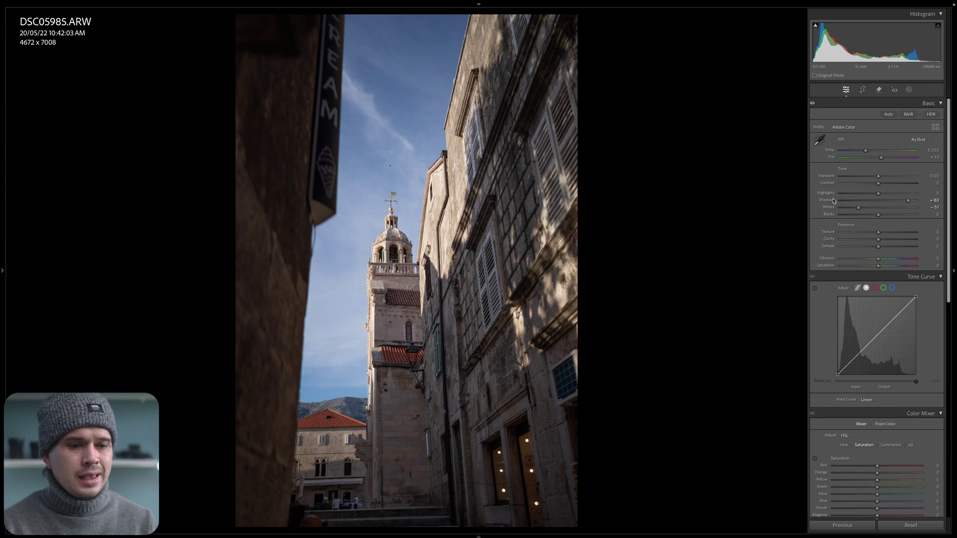
{"action": "left_click", "coordinate": [861, 352]}
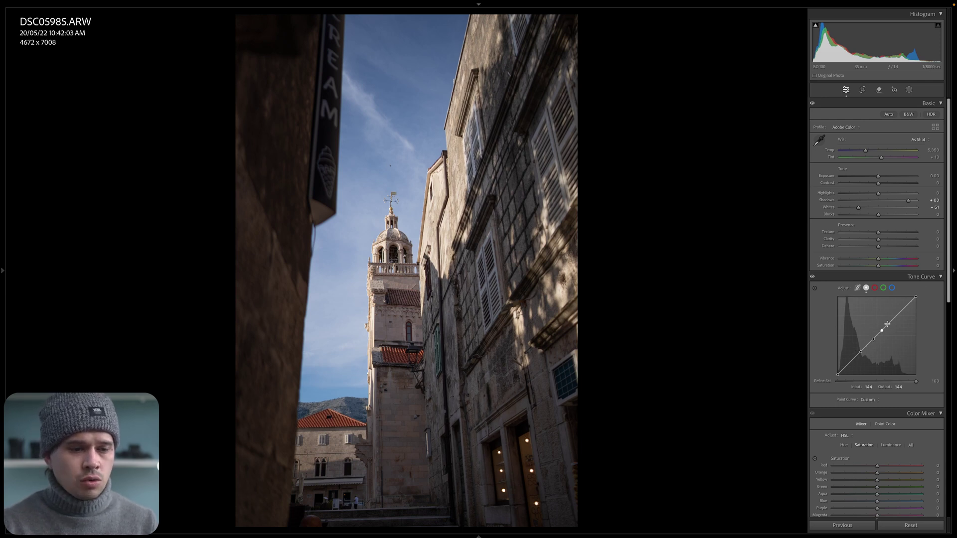
{"action": "left_click", "coordinate": [903, 308]}
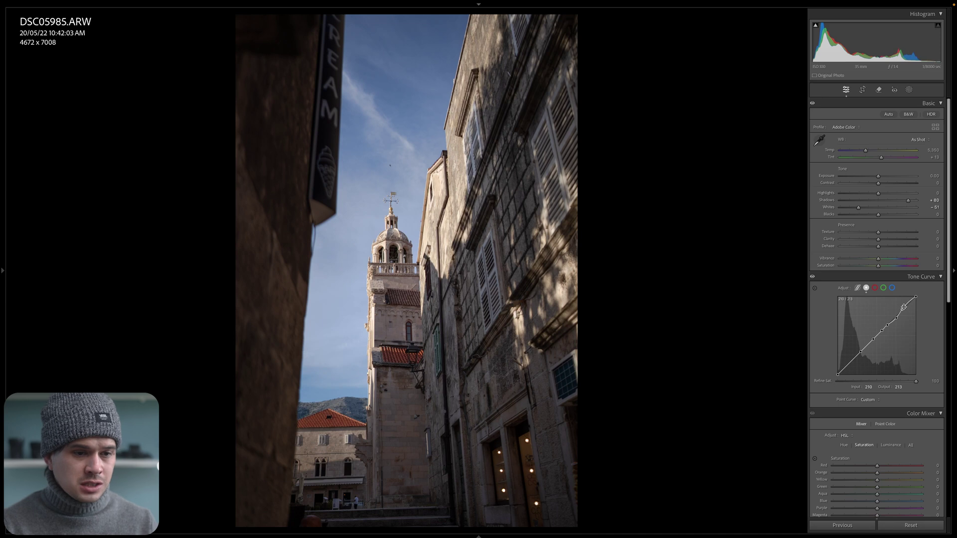
{"action": "right_click", "coordinate": [907, 304]}
{"action": "left_click", "coordinate": [910, 329]}
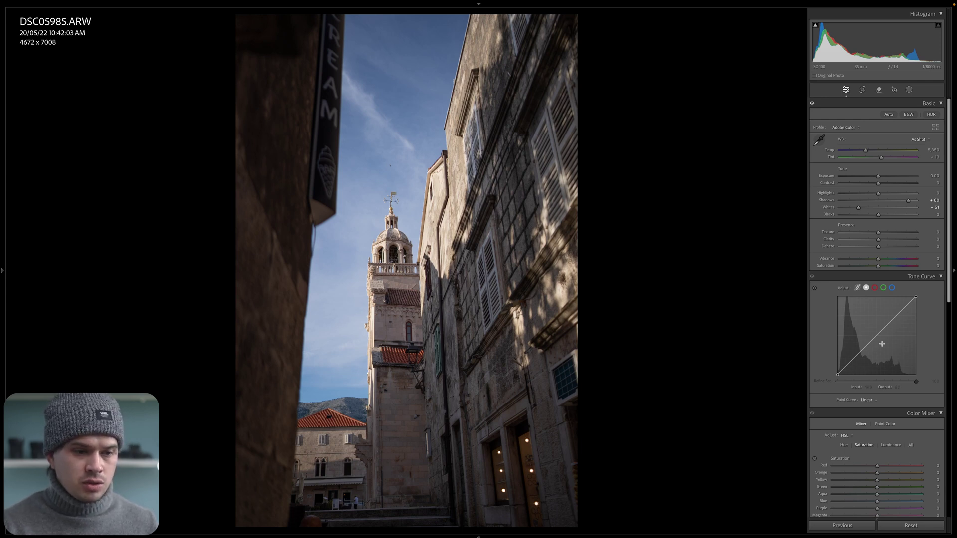
Lift the shadows with a point low on the tone curve and lower the curve's white endpoint to output 232.
{"action": "left_click", "coordinate": [858, 355]}
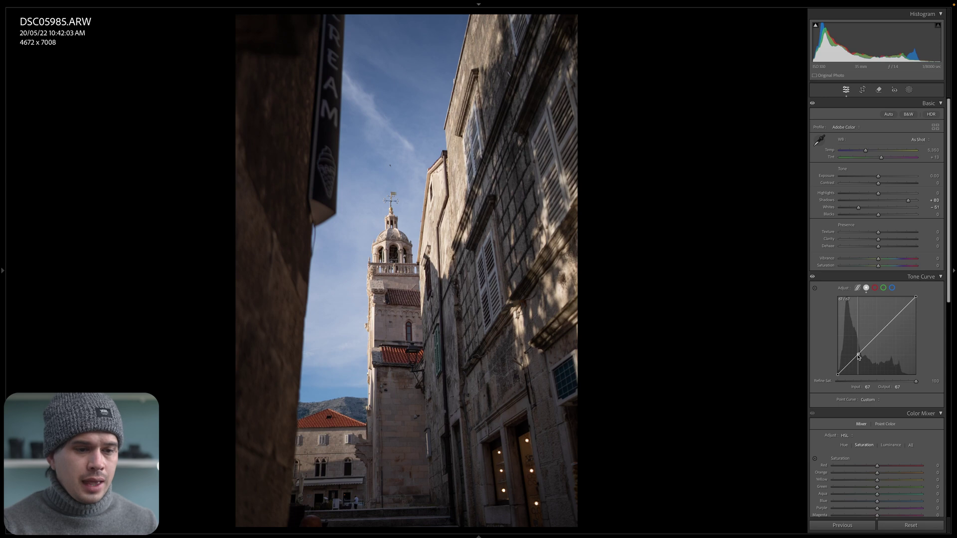
{"action": "left_click_drag", "start_coordinate": [858, 356], "coordinate": [852, 360]}
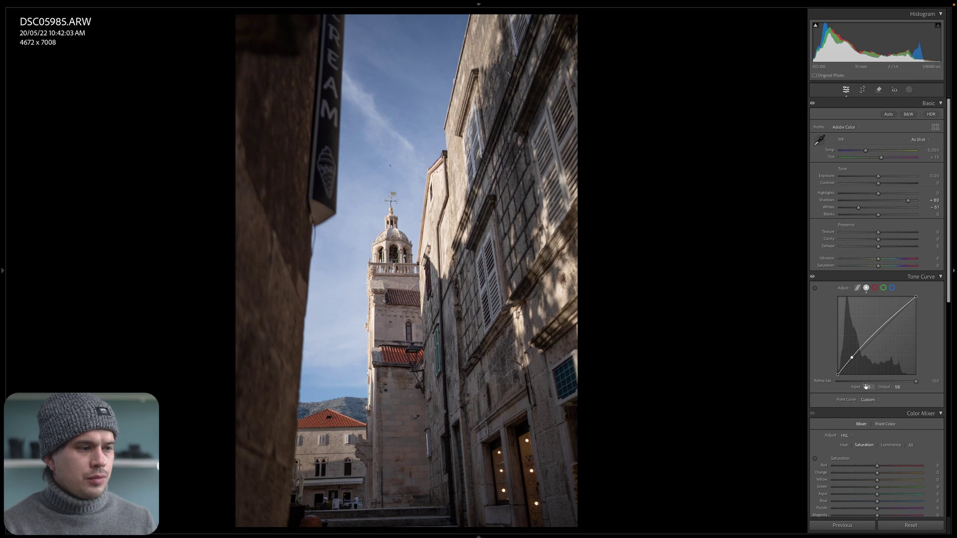
{"action": "left_click_drag", "start_coordinate": [914, 300], "coordinate": [952, 329]}
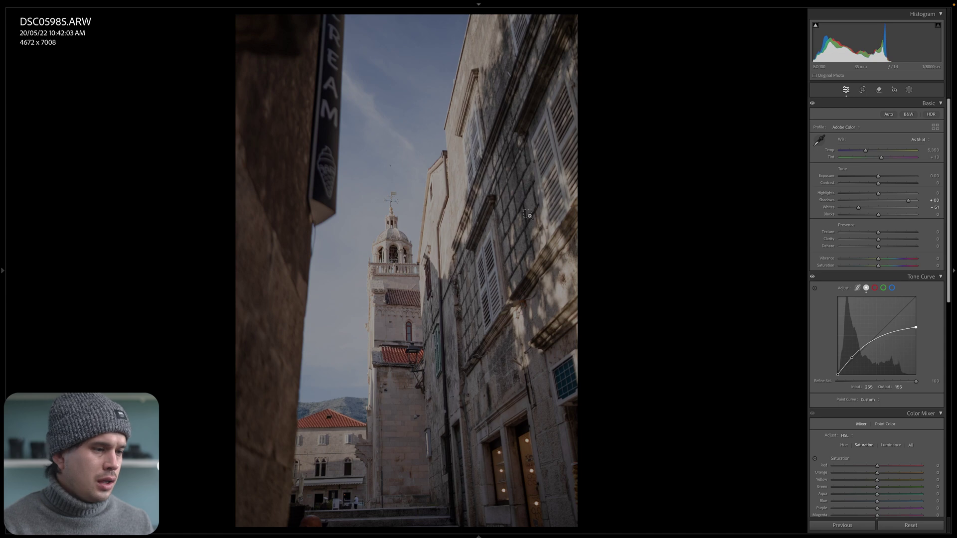
{"action": "left_click", "coordinate": [497, 293]}
{"action": "left_click_drag", "start_coordinate": [497, 294], "coordinate": [610, 266]}
{"action": "left_click_drag", "start_coordinate": [920, 328], "coordinate": [922, 306]}
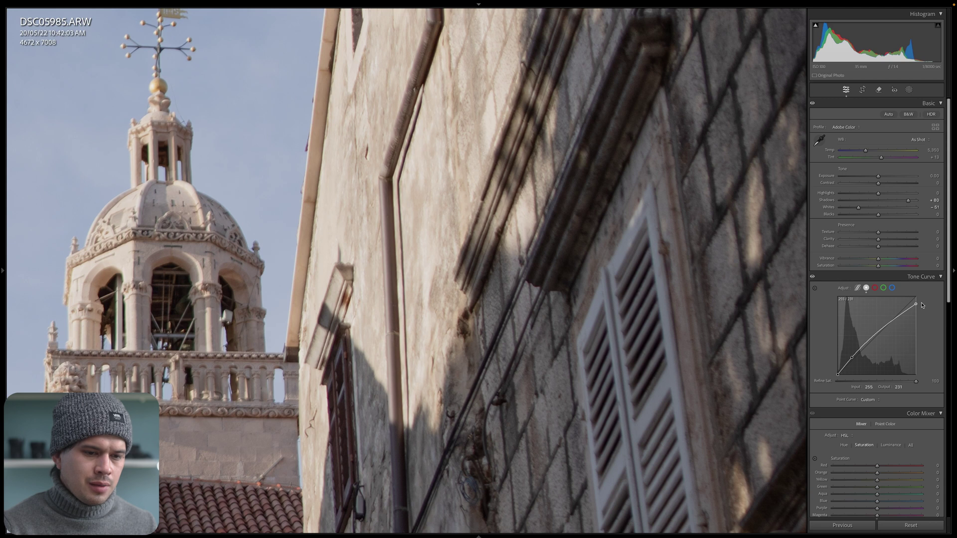
{"action": "left_click", "coordinate": [436, 357]}
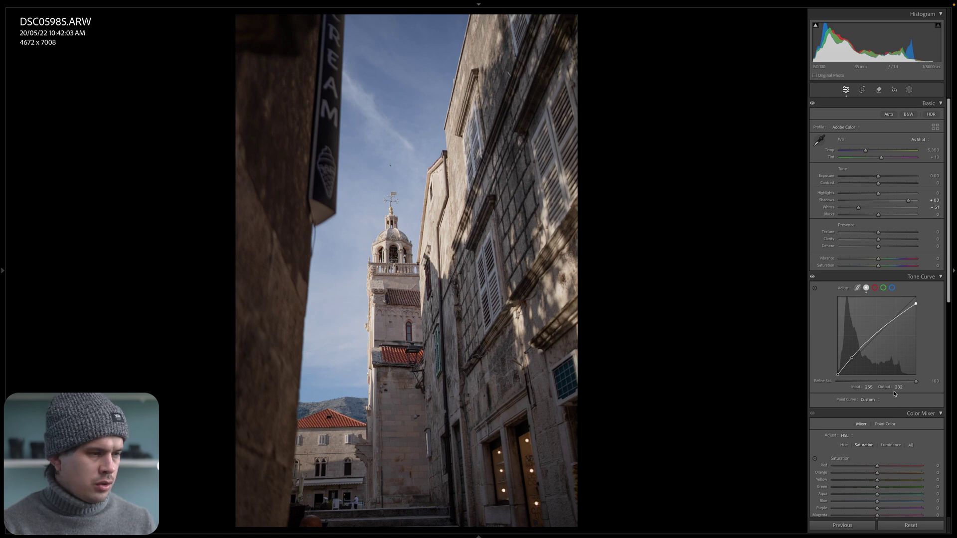
{"action": "left_click", "coordinate": [813, 278]}
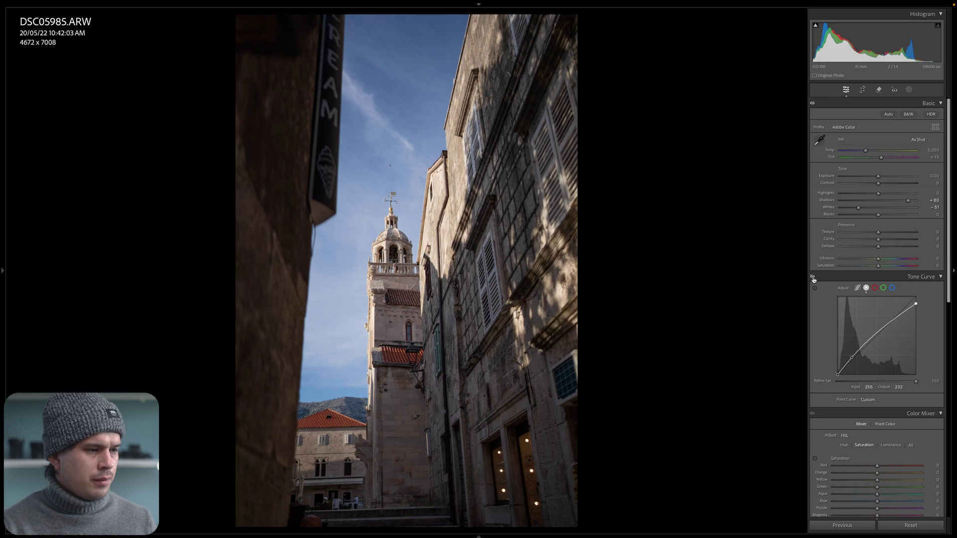
{"action": "left_click", "coordinate": [813, 278]}
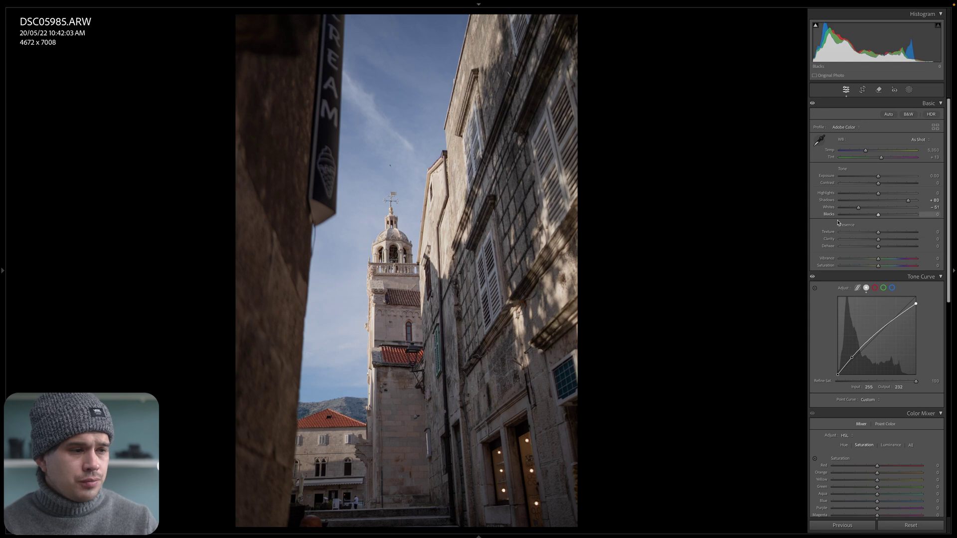
Try Texture at +100 on the buildings, and settle on -15.
{"action": "left_click", "coordinate": [430, 247]}
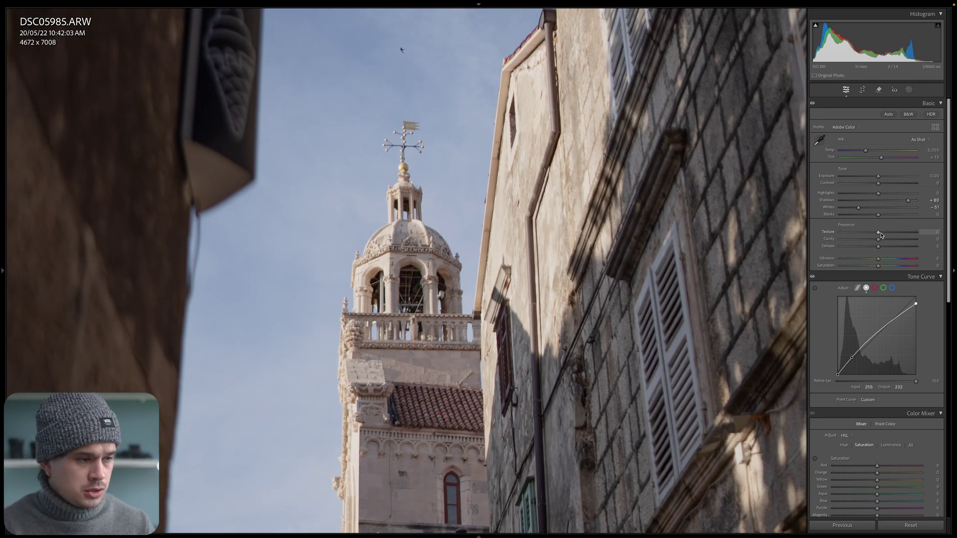
{"action": "left_click_drag", "start_coordinate": [880, 235], "coordinate": [923, 234]}
{"action": "left_click", "coordinate": [632, 267]}
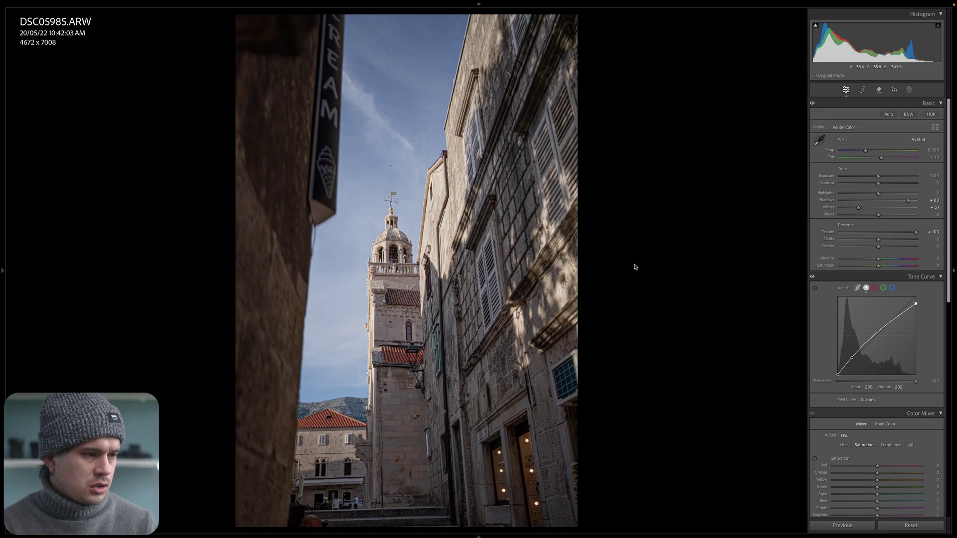
{"action": "left_click", "coordinate": [406, 273]}
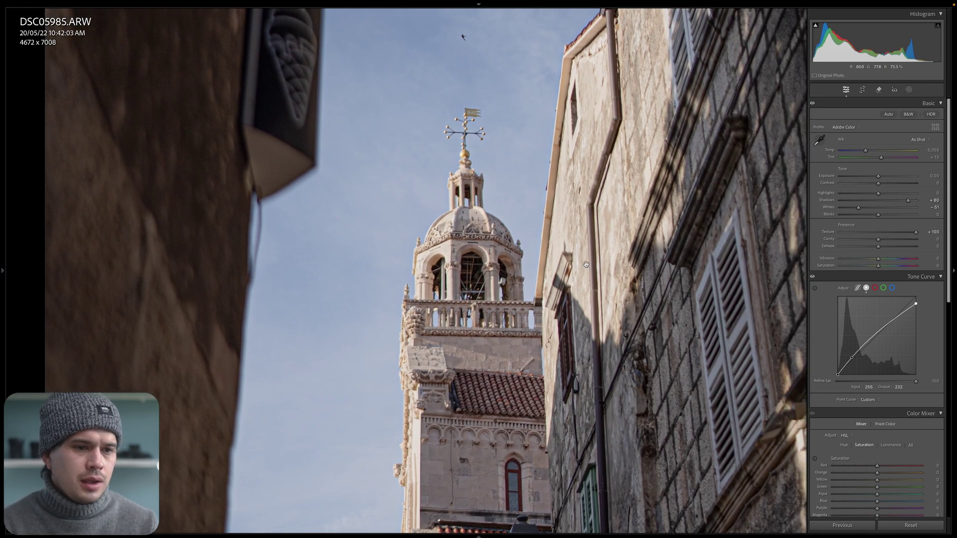
{"action": "left_click", "coordinate": [881, 235]}
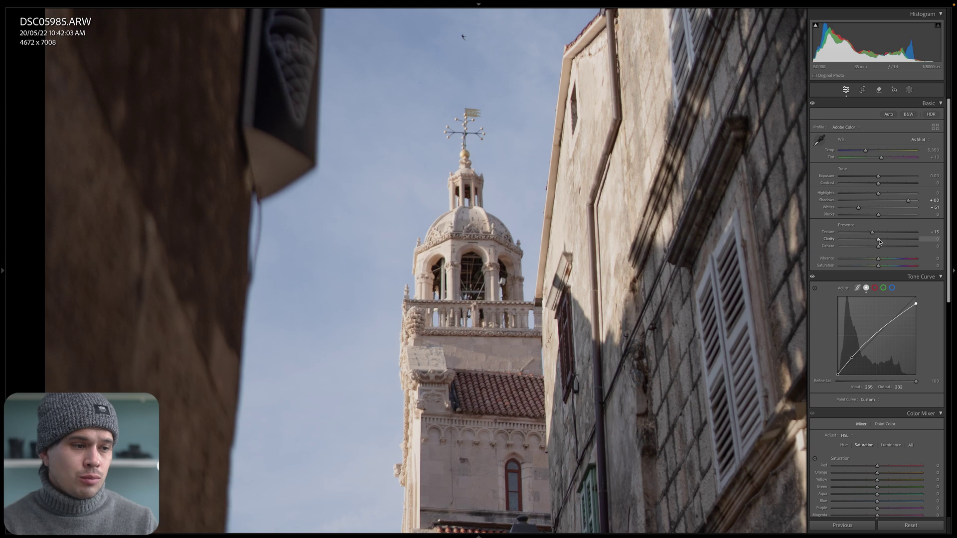
Try strong positive Clarity, and settle on -15 for a softer look.
{"action": "left_click_drag", "start_coordinate": [880, 242], "coordinate": [905, 239]}
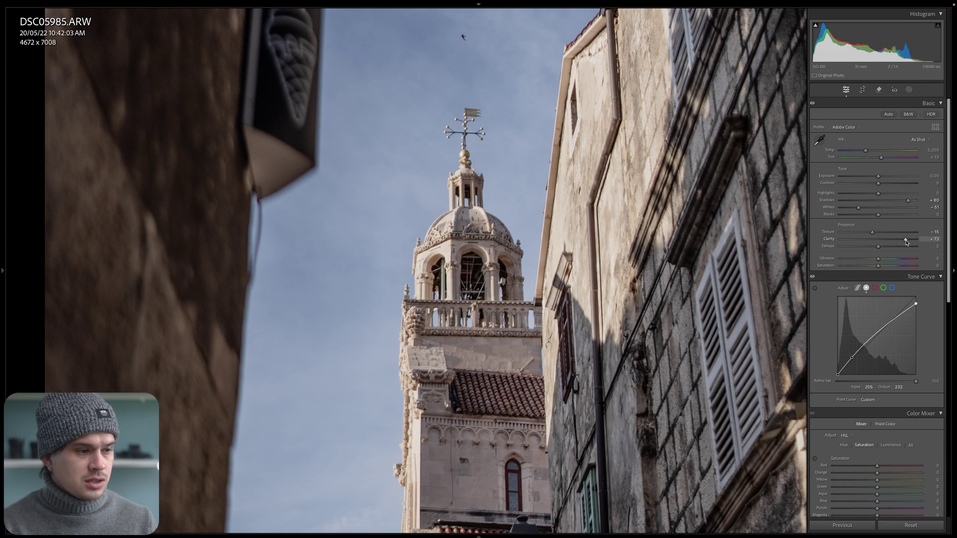
{"action": "left_click_drag", "start_coordinate": [906, 242], "coordinate": [882, 244]}
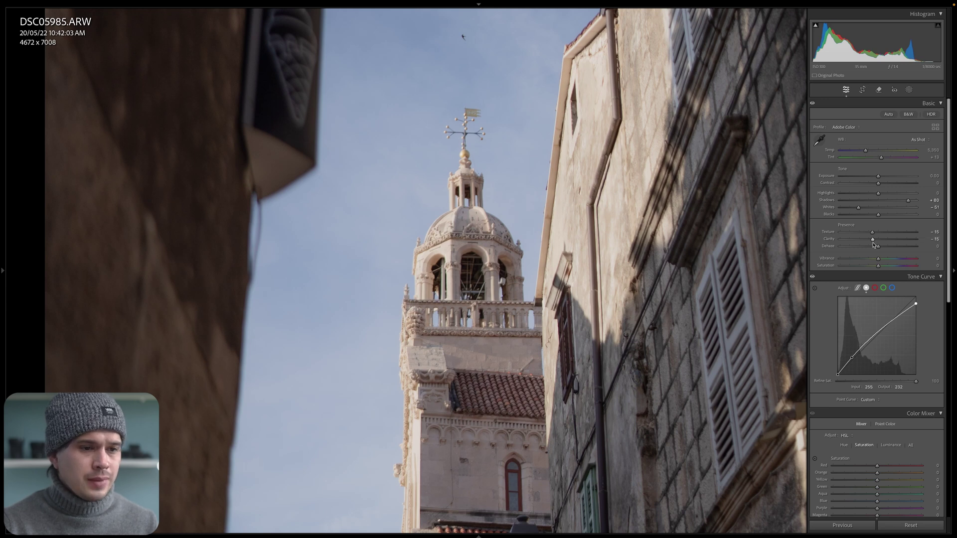
{"action": "left_click", "coordinate": [785, 252]}
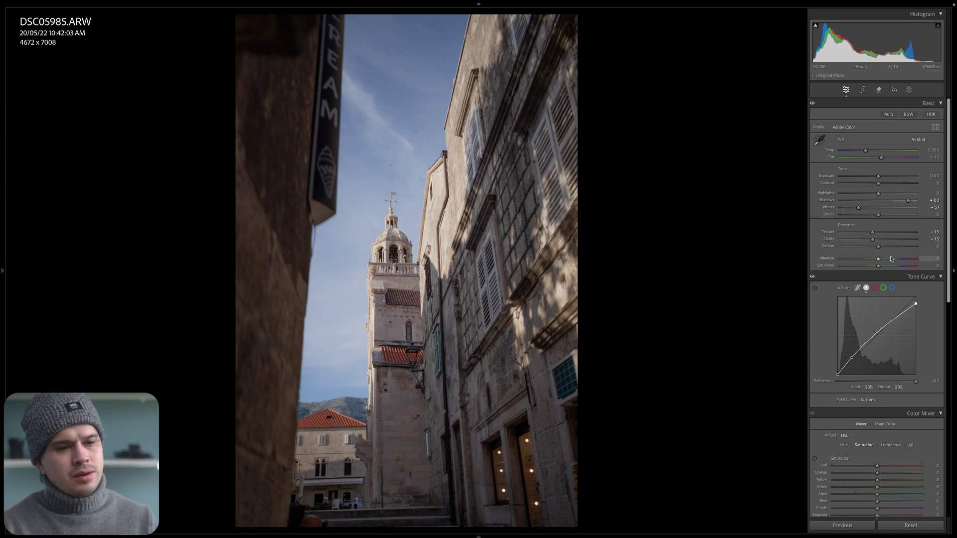
Set Dehaze to -12, inspect the tower up close and compare the edit with the original photo.
{"action": "left_click_drag", "start_coordinate": [879, 248], "coordinate": [857, 252]}
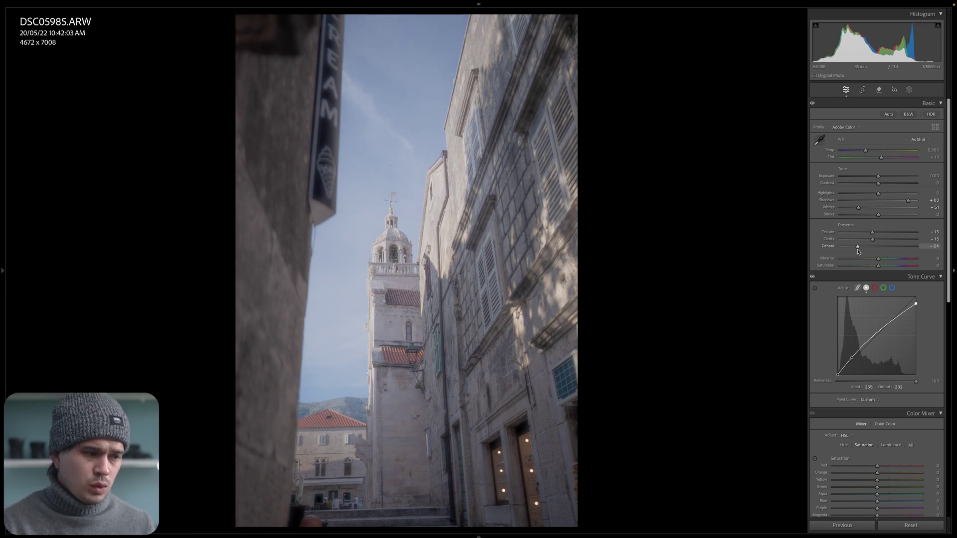
{"action": "left_click_drag", "start_coordinate": [858, 252], "coordinate": [872, 251]}
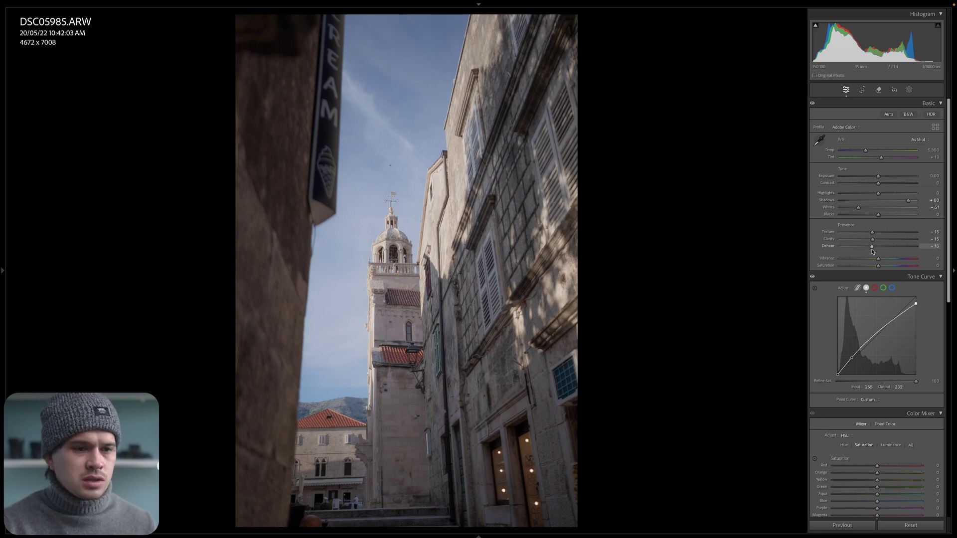
{"action": "left_click_drag", "start_coordinate": [872, 251], "coordinate": [874, 252]}
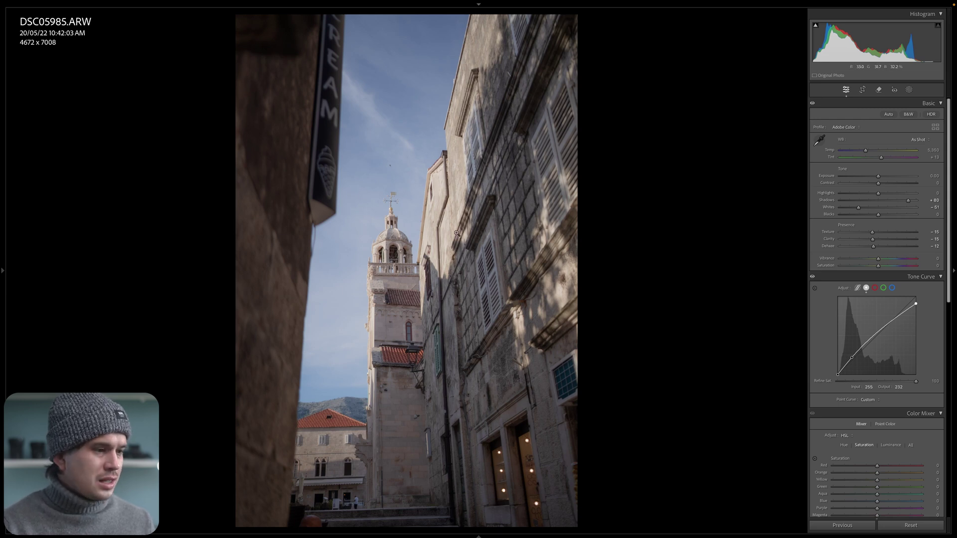
{"action": "left_click", "coordinate": [406, 233]}
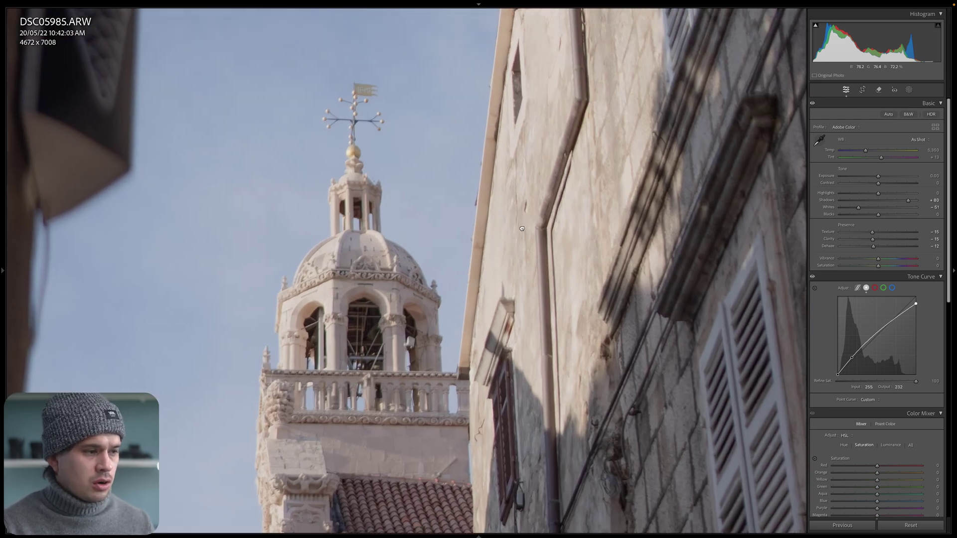
{"action": "scroll", "coordinate": [541, 202], "scroll_direction": "up", "scroll_amount": 5}
{"action": "scroll", "coordinate": [548, 215], "scroll_direction": "down", "scroll_amount": 5}
{"action": "left_click", "coordinate": [556, 225]}
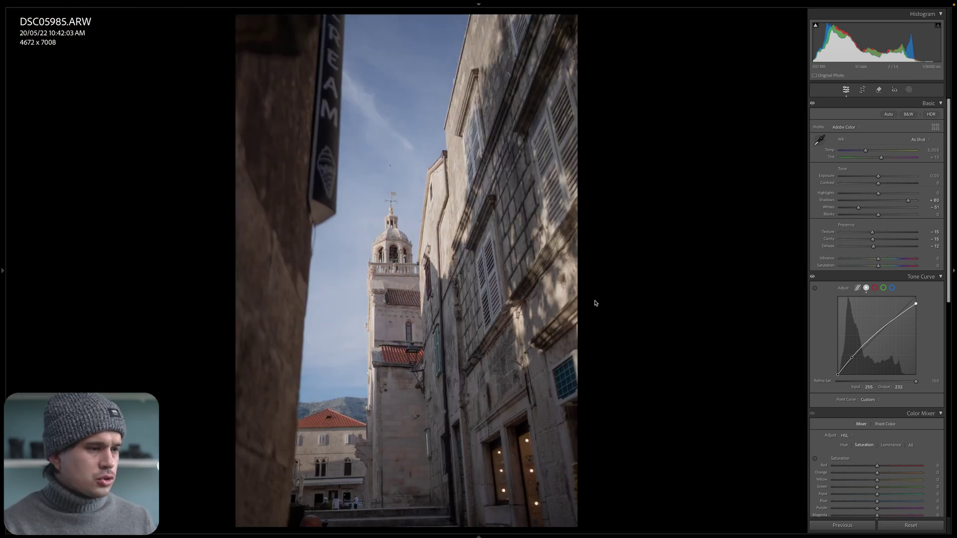
{"action": "key", "text": "y"}
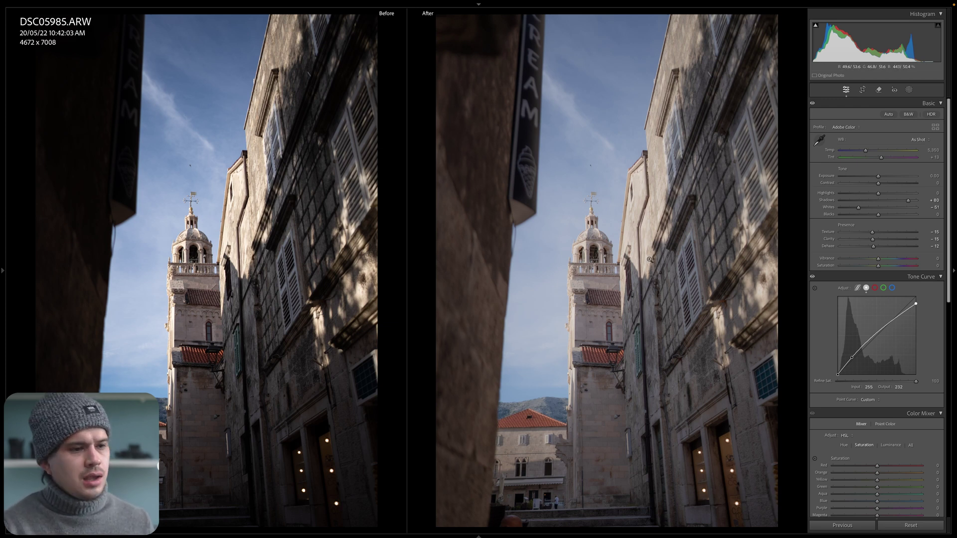
{"action": "key", "text": "y"}
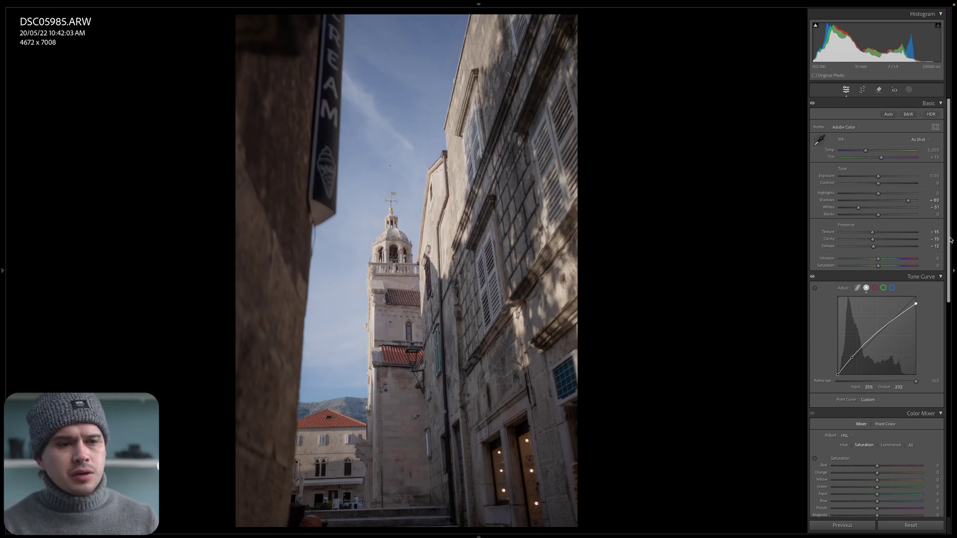
Reduce the saturation of Blue and Aqua to -50 each in the color mixer, leaving Orange at 0.
{"action": "scroll", "coordinate": [915, 181], "scroll_direction": "down", "scroll_amount": 6}
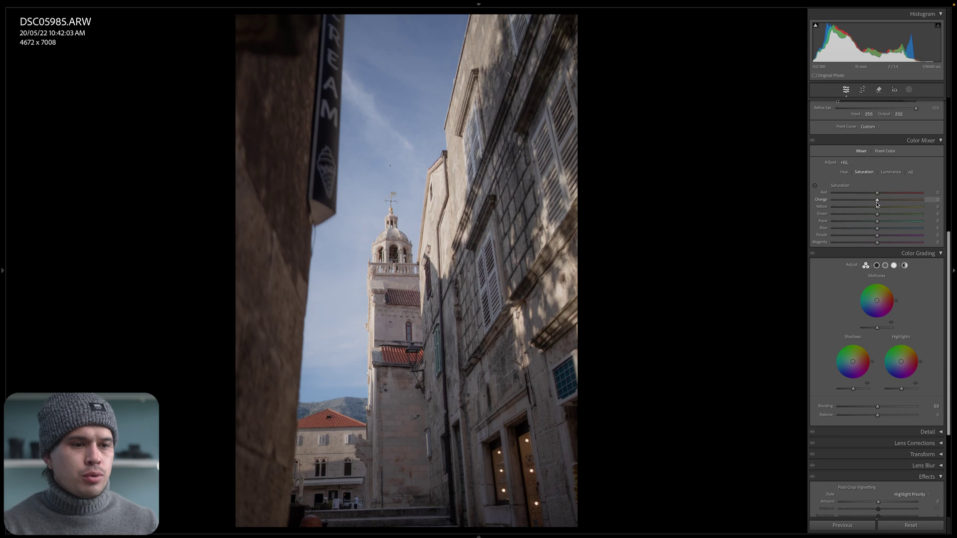
{"action": "left_click_drag", "start_coordinate": [877, 200], "coordinate": [912, 202]}
{"action": "double_click", "coordinate": [821, 201]}
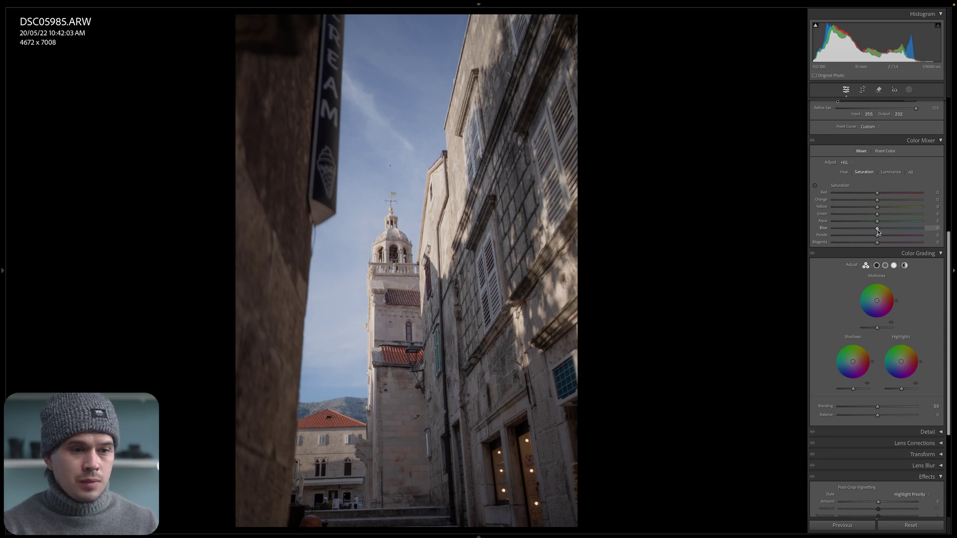
{"action": "left_click_drag", "start_coordinate": [878, 230], "coordinate": [841, 231]}
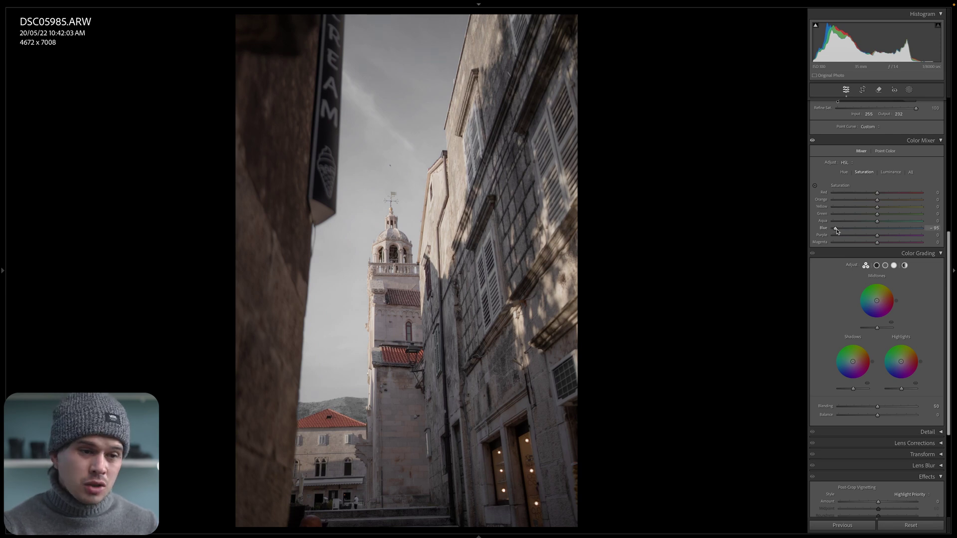
{"action": "left_click_drag", "start_coordinate": [838, 231], "coordinate": [854, 231]}
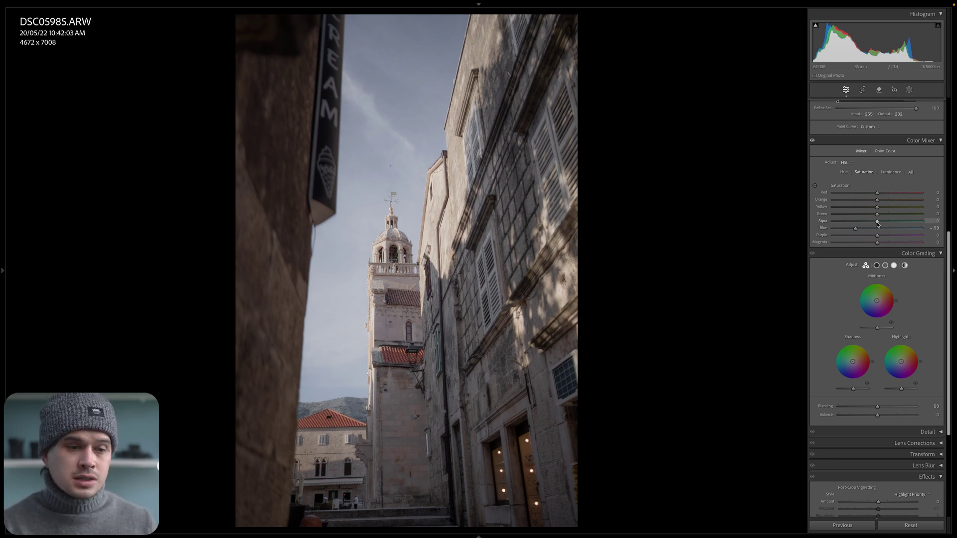
{"action": "left_click_drag", "start_coordinate": [878, 223], "coordinate": [857, 229]}
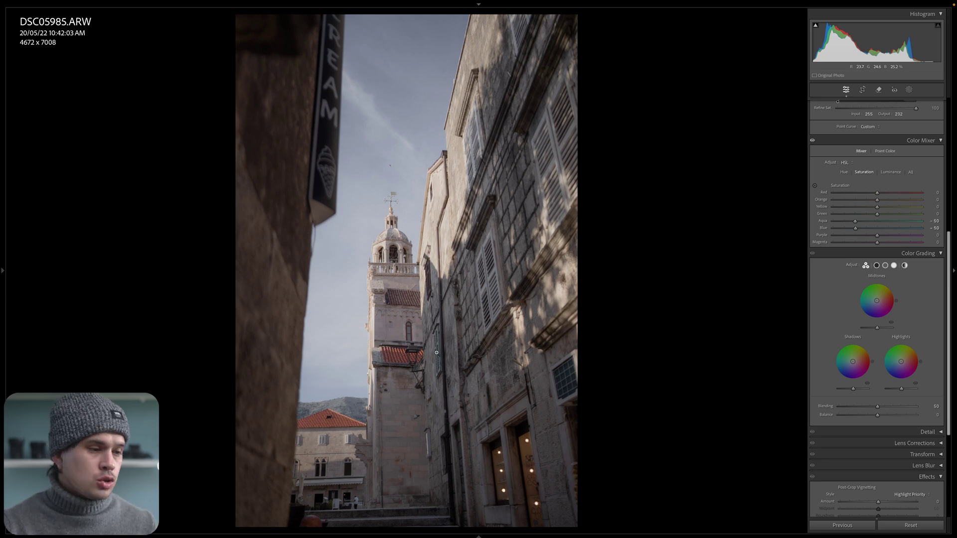
Copy the develop settings of the street photo, keeping the default selection with White Balance, Exposure and Contrast excluded.
{"action": "right_click", "coordinate": [385, 229]}
{"action": "mouse_move", "coordinate": [409, 229]}
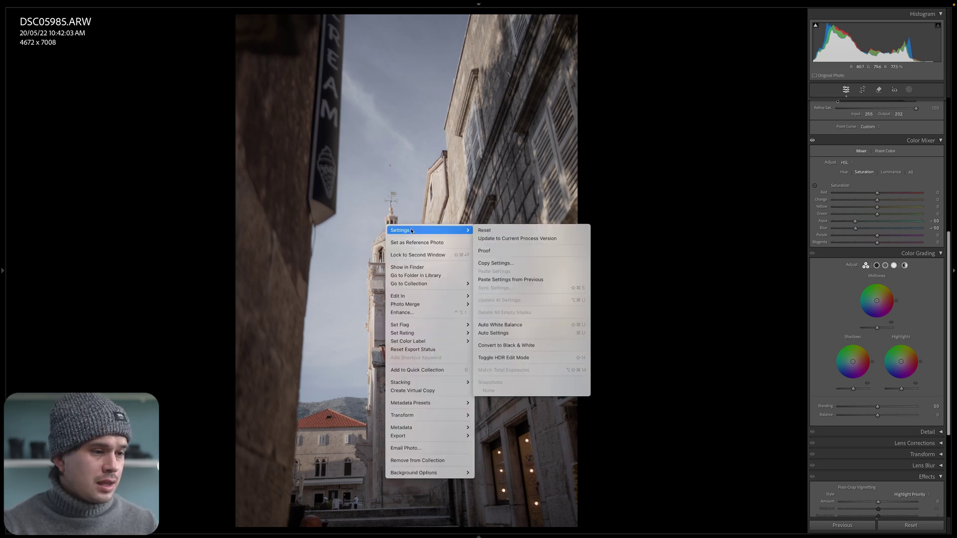
{"action": "left_click", "coordinate": [516, 262]}
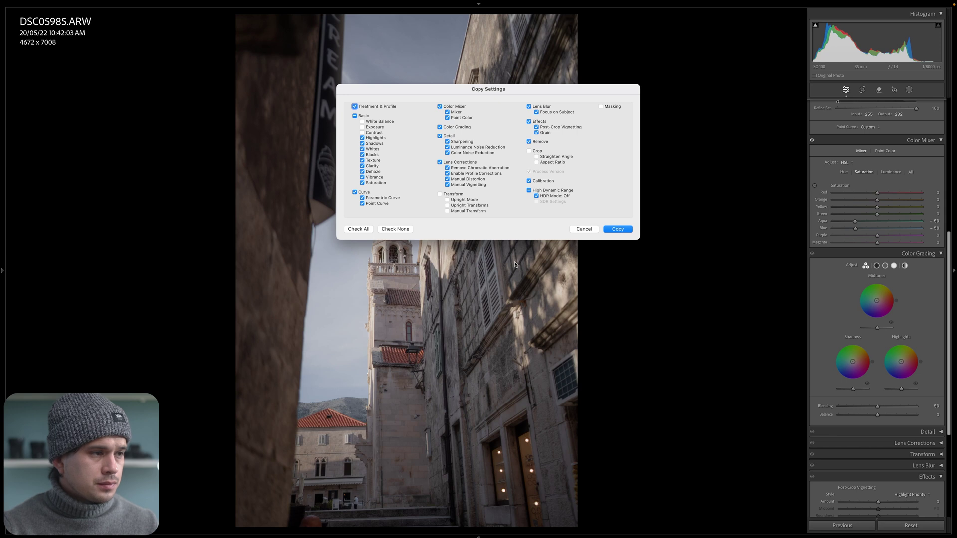
{"action": "left_click", "coordinate": [616, 230]}
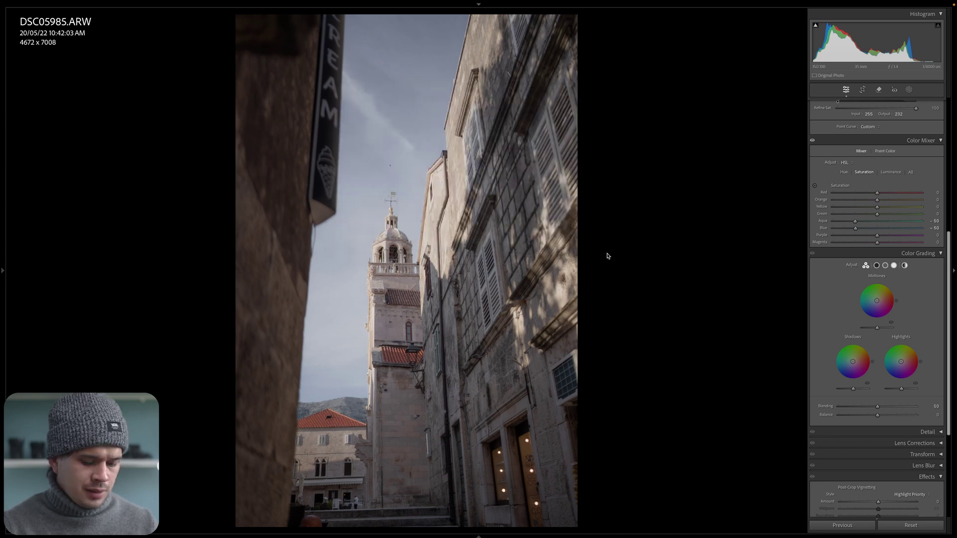
Paste the copied settings onto the rooftop view DSC06292.ARW with the two people in the foreground.
{"action": "key", "text": "Right"}
{"action": "key", "text": "Left"}
{"action": "key", "text": "Left"}
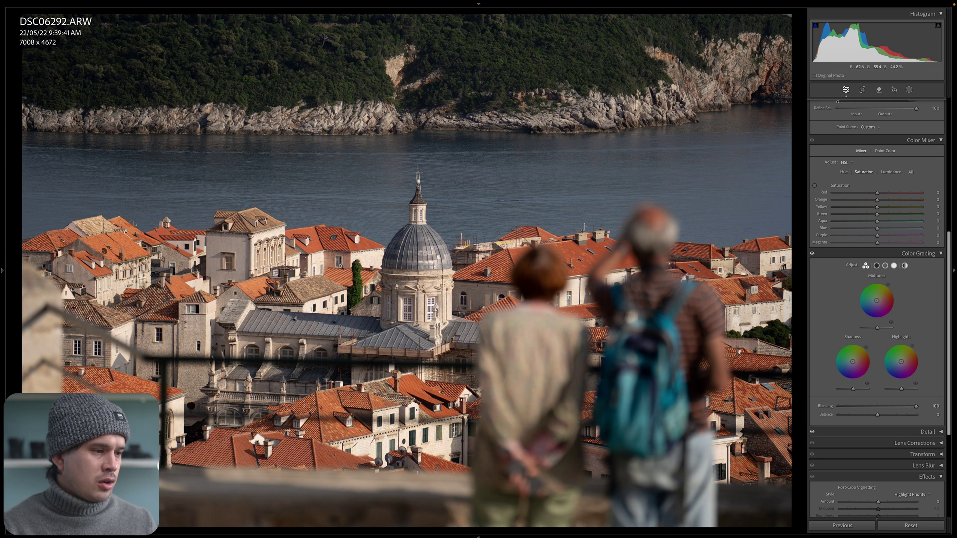
{"action": "right_click", "coordinate": [418, 156]}
{"action": "mouse_move", "coordinate": [466, 159]}
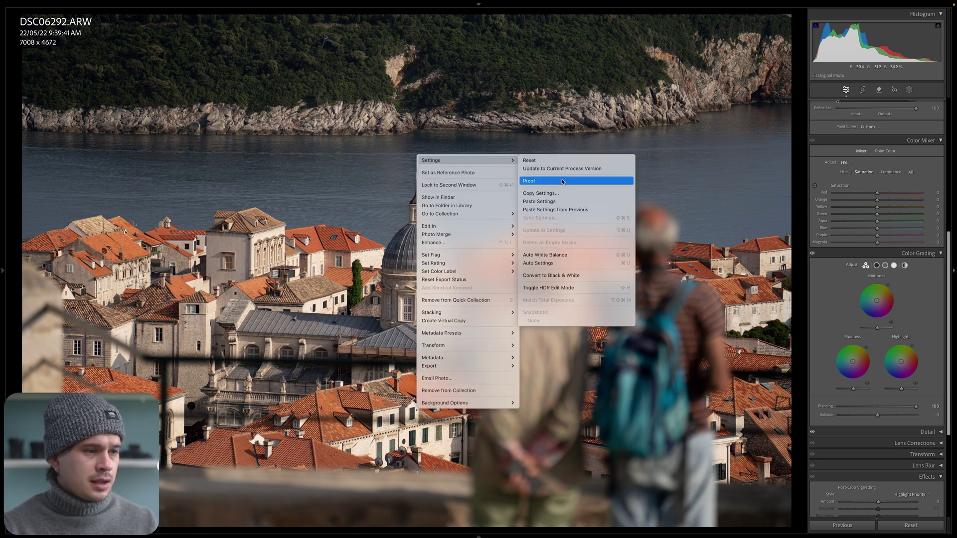
{"action": "left_click", "coordinate": [564, 201]}
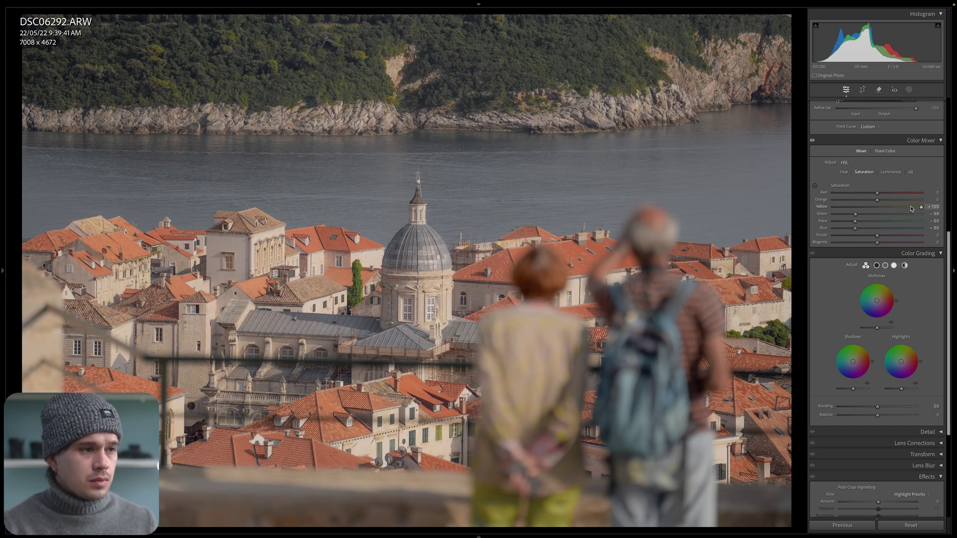
Reduce Green saturation to -50 in the color mixer, try Yellow at +100, and settle on -20 for Yellow.
{"action": "mouse_move", "coordinate": [877, 207]}
{"action": "left_mouse_down"}
{"action": "mouse_move", "coordinate": [922, 216]}
{"action": "mouse_move", "coordinate": [875, 219]}
{"action": "left_mouse_up"}
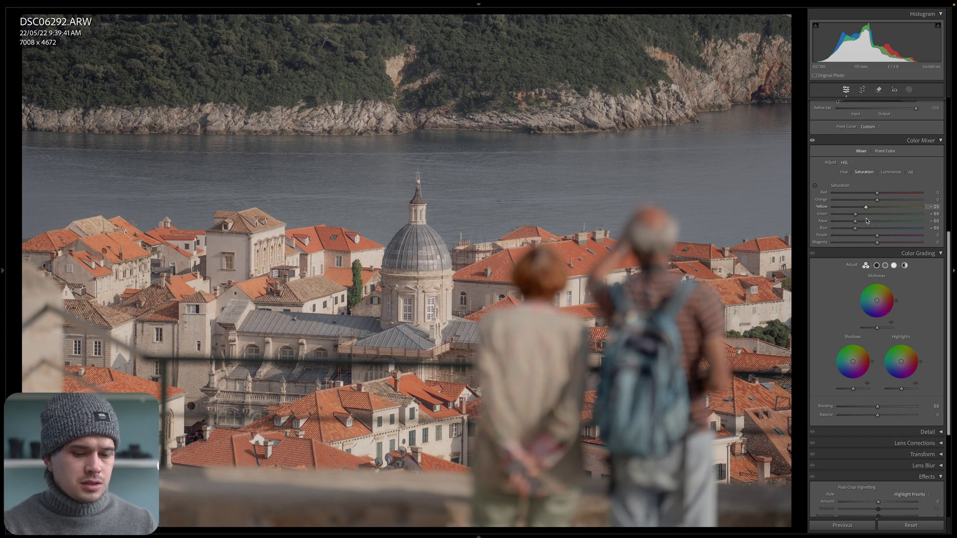
{"action": "left_click_drag", "start_coordinate": [867, 221], "coordinate": [868, 223]}
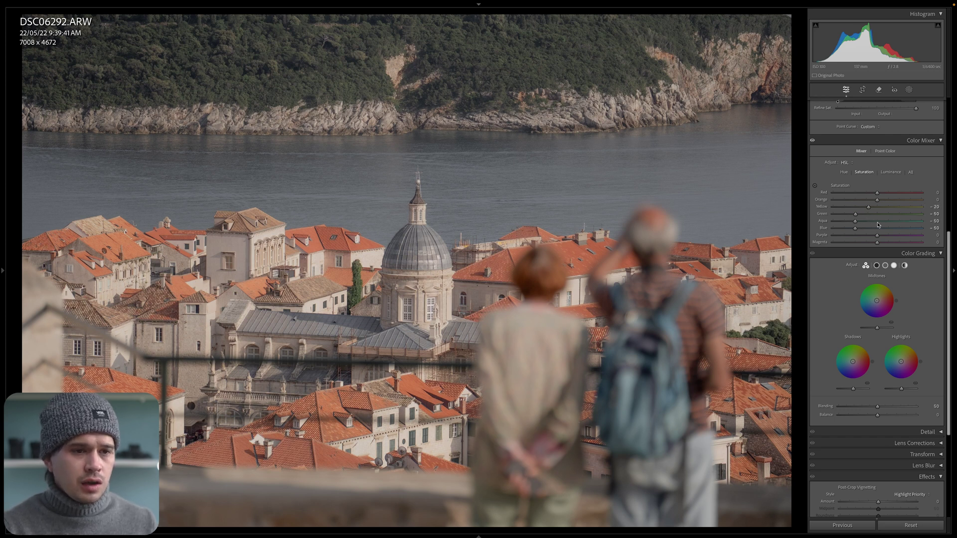
Try the Yellow and Green hues at +100, settle on -80 for both, and inspect the trees up close.
{"action": "left_click", "coordinate": [843, 173]}
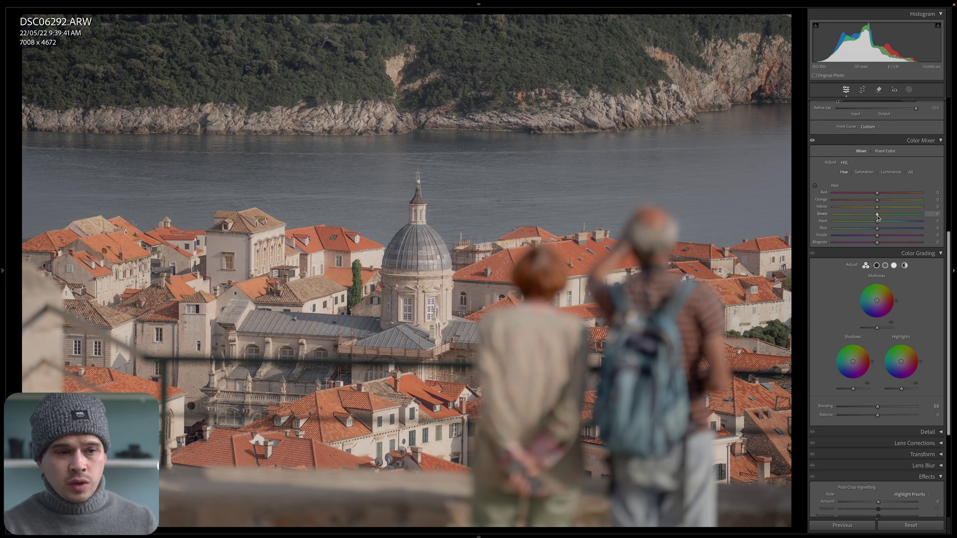
{"action": "left_click_drag", "start_coordinate": [878, 217], "coordinate": [921, 213]}
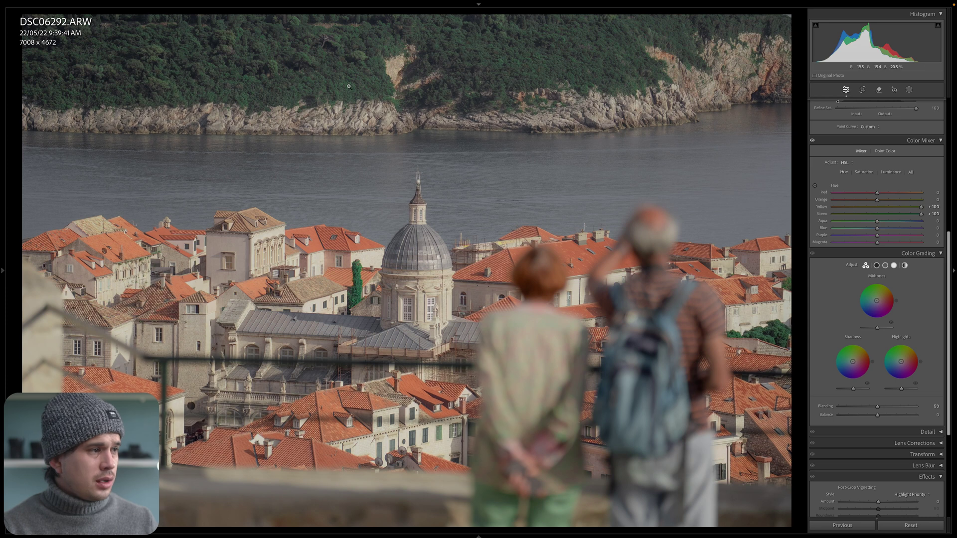
{"action": "left_click", "coordinate": [842, 207]}
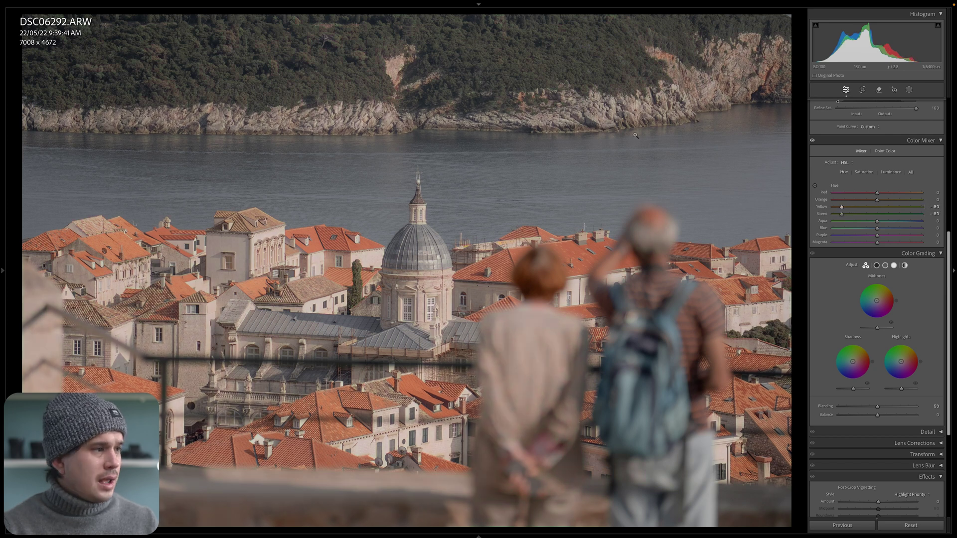
{"action": "left_click", "coordinate": [364, 259]}
{"action": "left_click", "coordinate": [529, 206]}
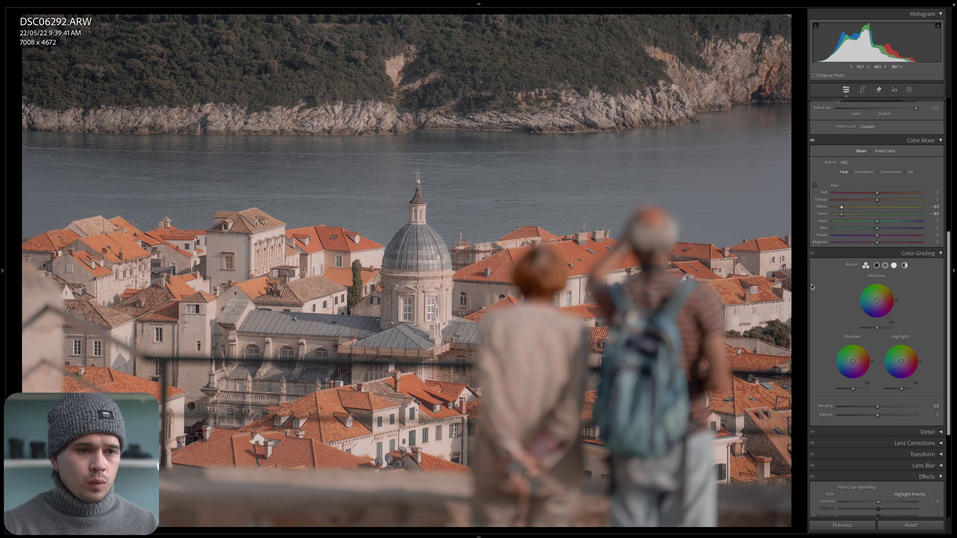
Copy the rooftop photo's develop settings and paste them onto the street photo DSC05985.ARW.
{"action": "right_click", "coordinate": [479, 154]}
{"action": "mouse_move", "coordinate": [524, 157]}
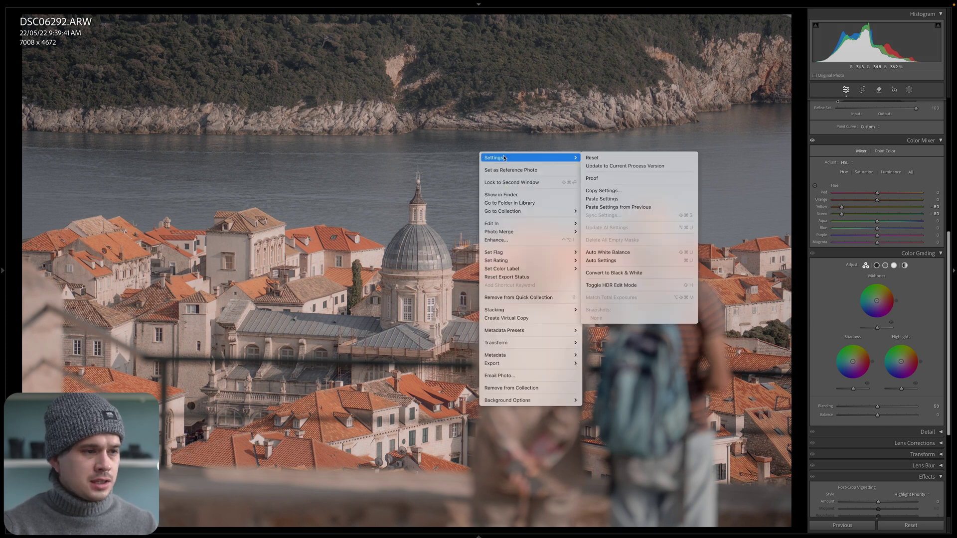
{"action": "left_click", "coordinate": [663, 191]}
{"action": "left_click", "coordinate": [618, 229]}
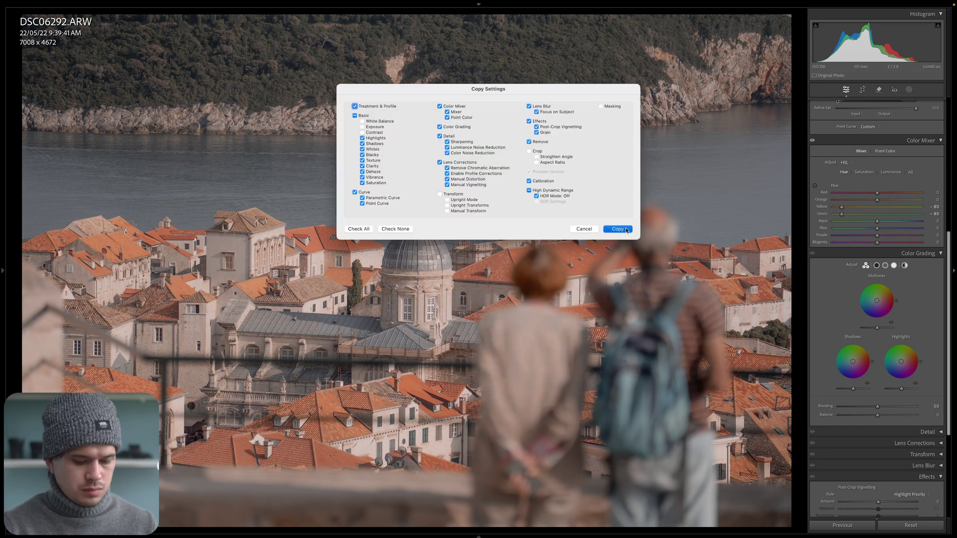
{"action": "key", "text": "Right"}
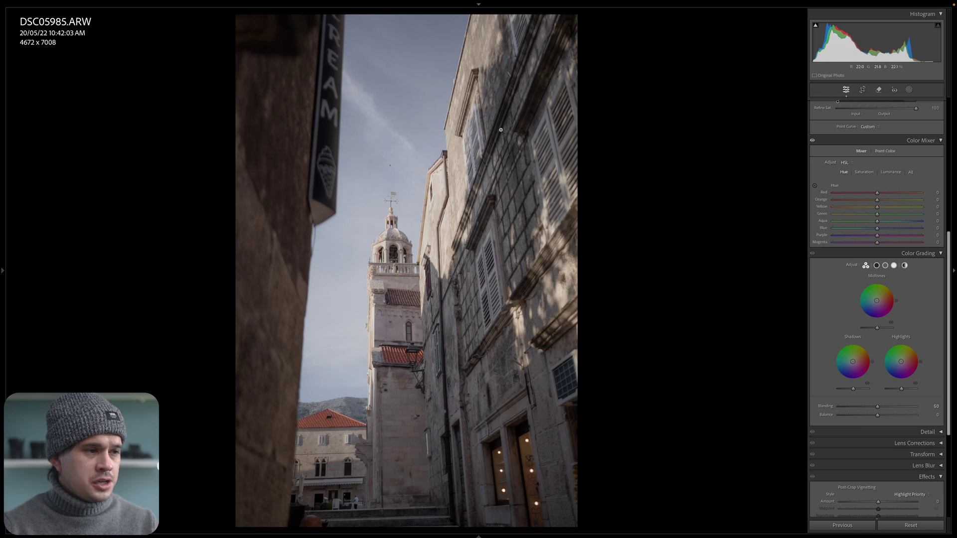
{"action": "mouse_move", "coordinate": [515, 135]}
{"action": "left_click", "coordinate": [663, 175]}
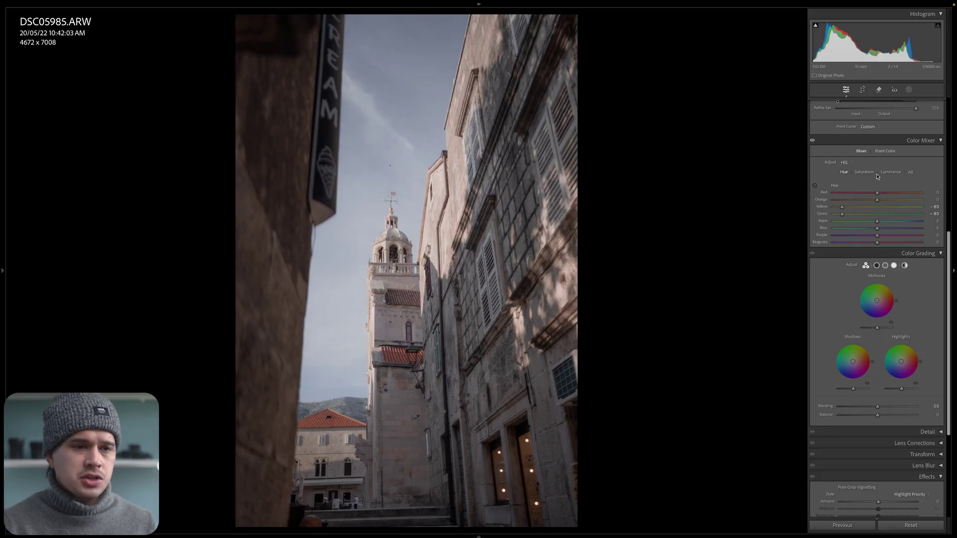
Reduce the street photo's Purple saturation to -25 in the color mixer.
{"action": "left_click", "coordinate": [868, 172]}
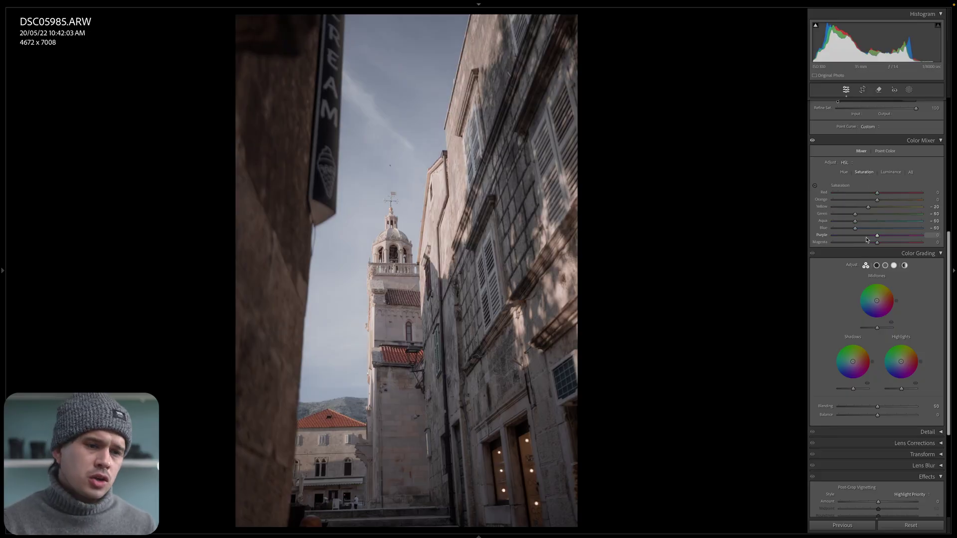
{"action": "left_click_drag", "start_coordinate": [866, 239], "coordinate": [864, 241]}
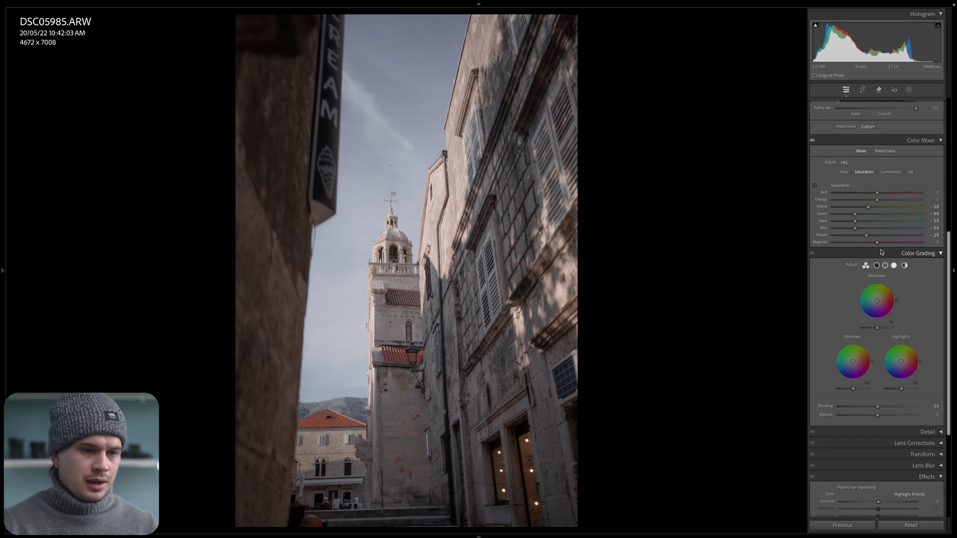
Tint the shadows in Color Grading with hue 47 and saturation 12, trying saturation 28 and undoing it.
{"action": "left_click_drag", "start_coordinate": [948, 239], "coordinate": [948, 283]}
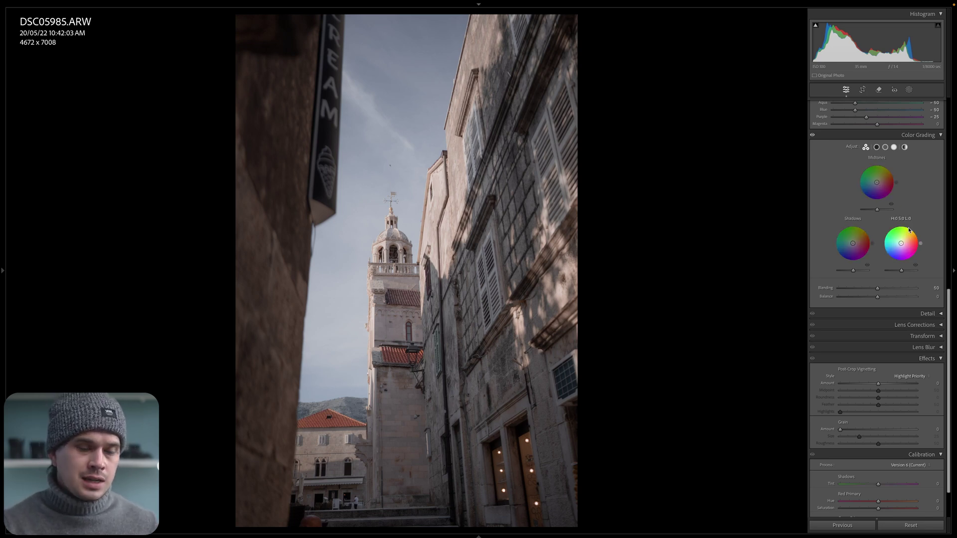
{"action": "left_click", "coordinate": [876, 147]}
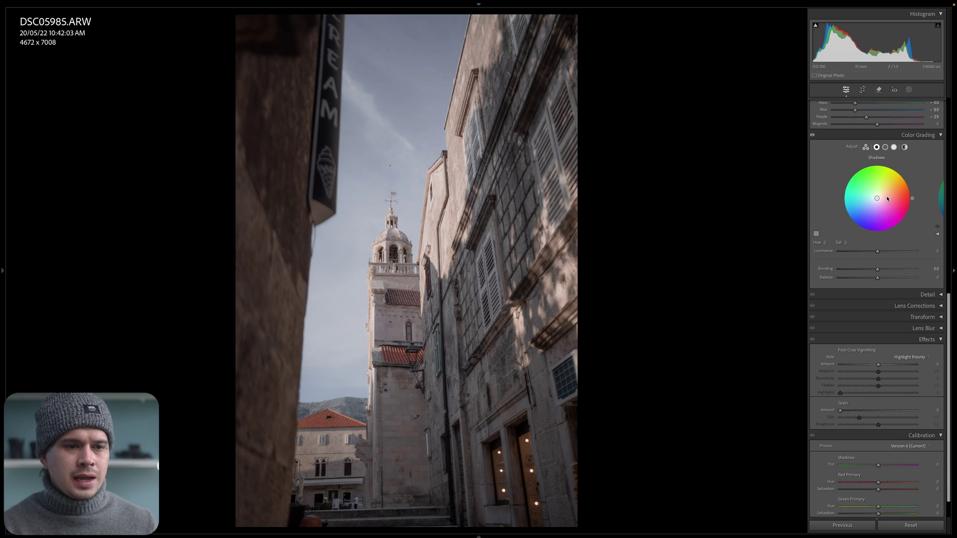
{"action": "left_click_drag", "start_coordinate": [880, 198], "coordinate": [900, 179]}
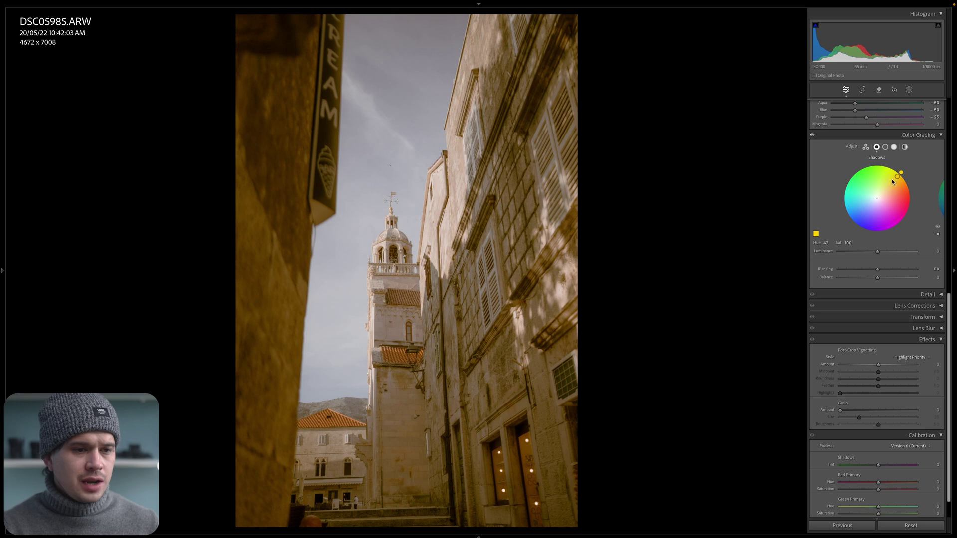
{"action": "left_click", "coordinate": [828, 243]}
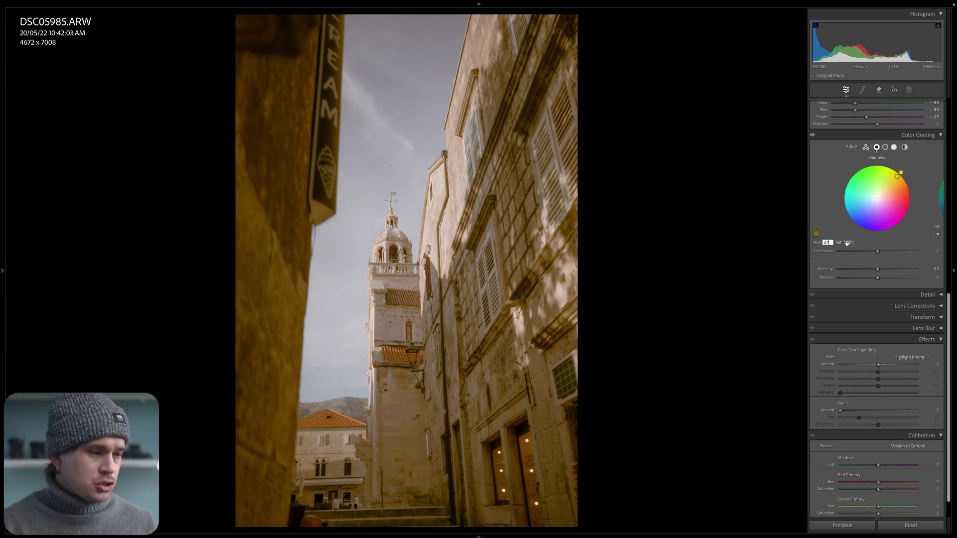
{"action": "left_click_drag", "start_coordinate": [846, 243], "coordinate": [818, 244]}
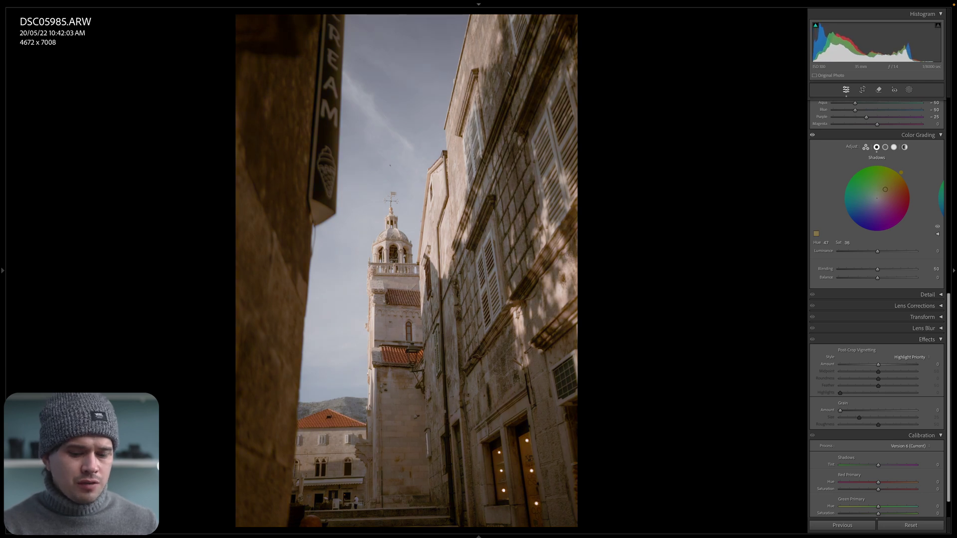
{"action": "left_click_drag", "start_coordinate": [818, 244], "coordinate": [812, 244]}
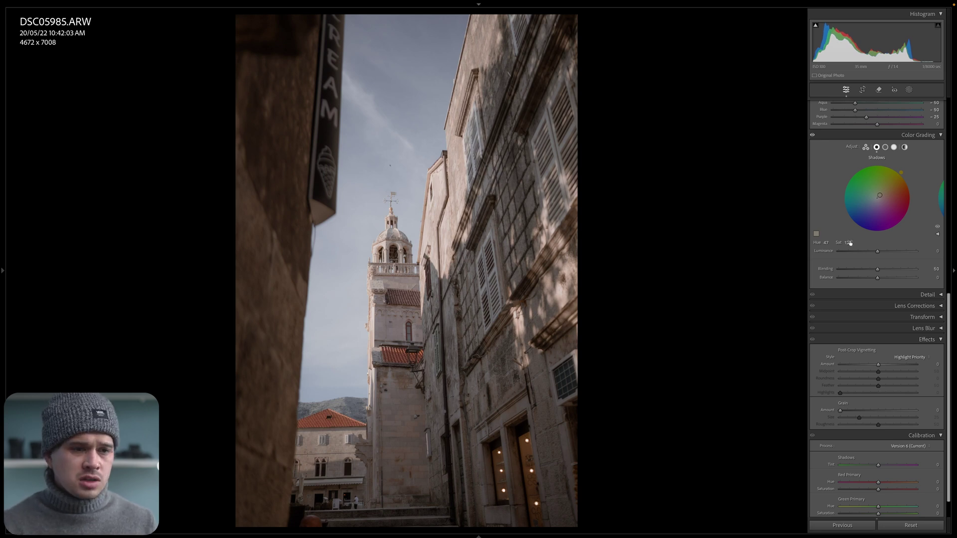
{"action": "left_click_drag", "start_coordinate": [887, 197], "coordinate": [889, 194]}
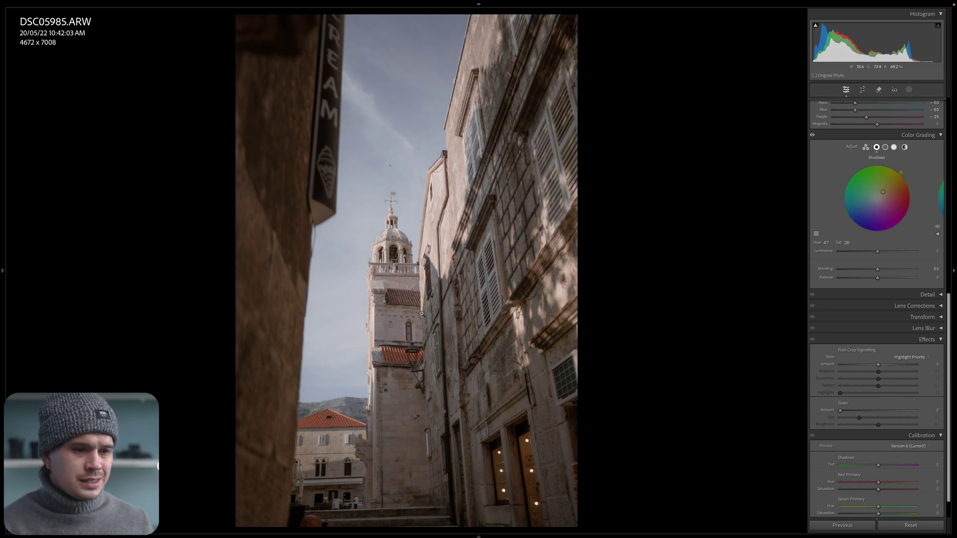
{"action": "key", "text": "ctrl+z"}
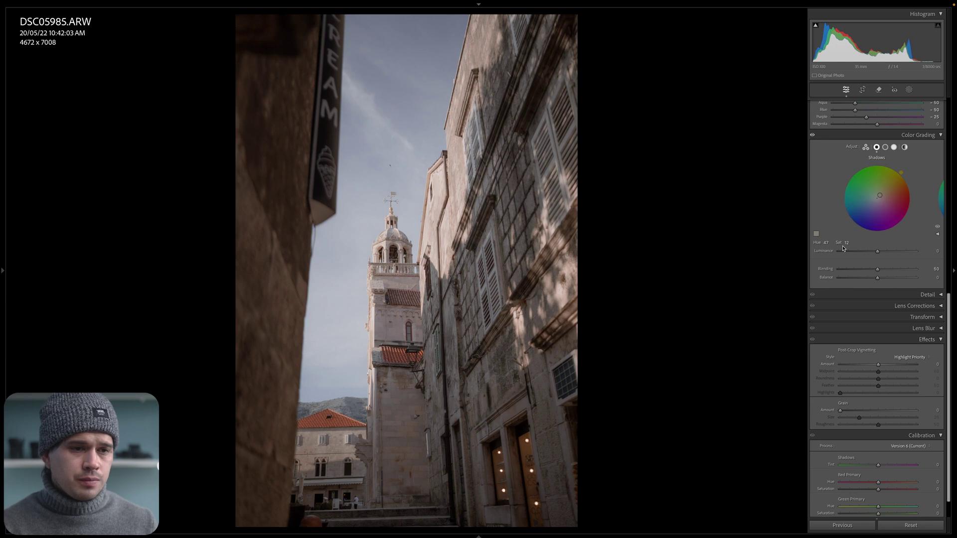
Tint the midtones in Color Grading yellow with hue 59 and saturation 17, after trying saturation 100.
{"action": "left_click", "coordinate": [885, 147]}
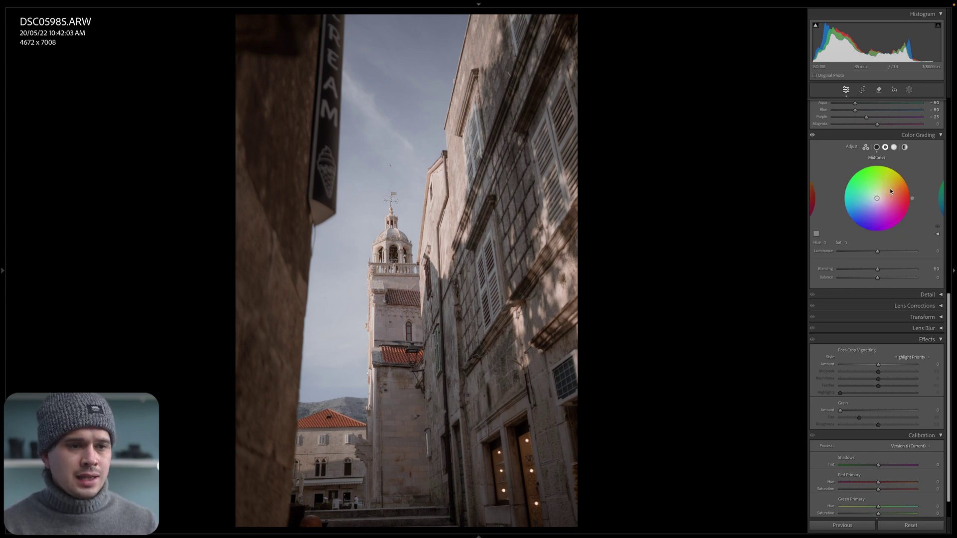
{"action": "left_click_drag", "start_coordinate": [879, 200], "coordinate": [894, 173]}
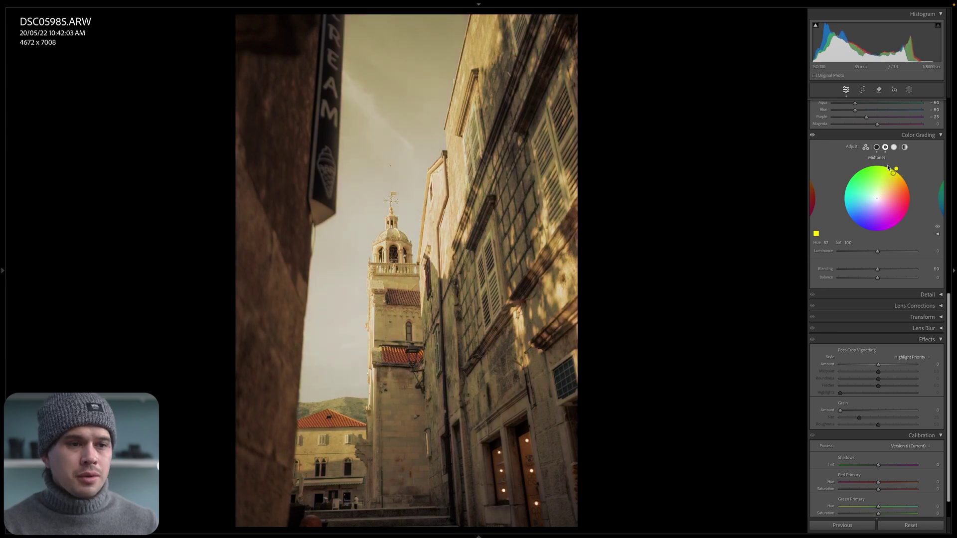
{"action": "left_click", "coordinate": [876, 147]}
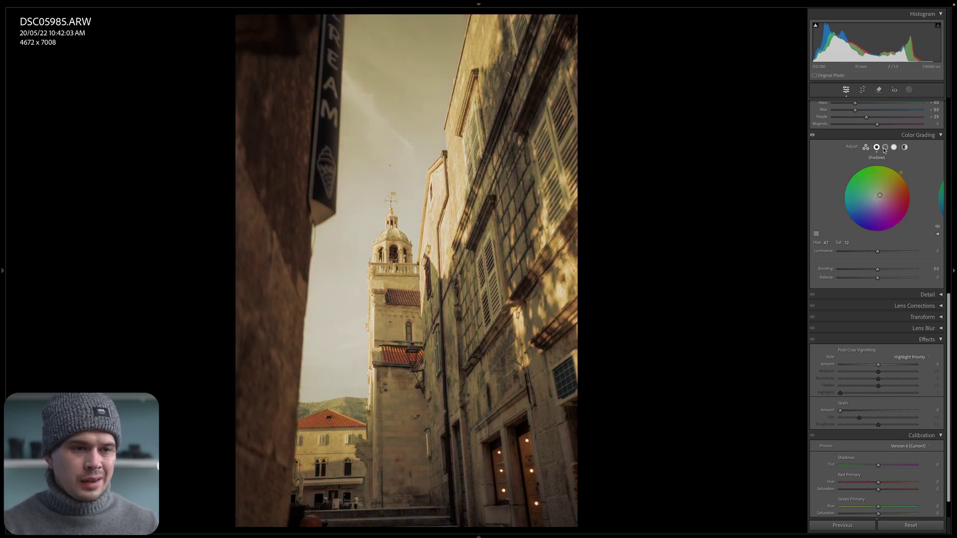
{"action": "left_click", "coordinate": [884, 147]}
{"action": "left_click_drag", "start_coordinate": [899, 172], "coordinate": [897, 170]}
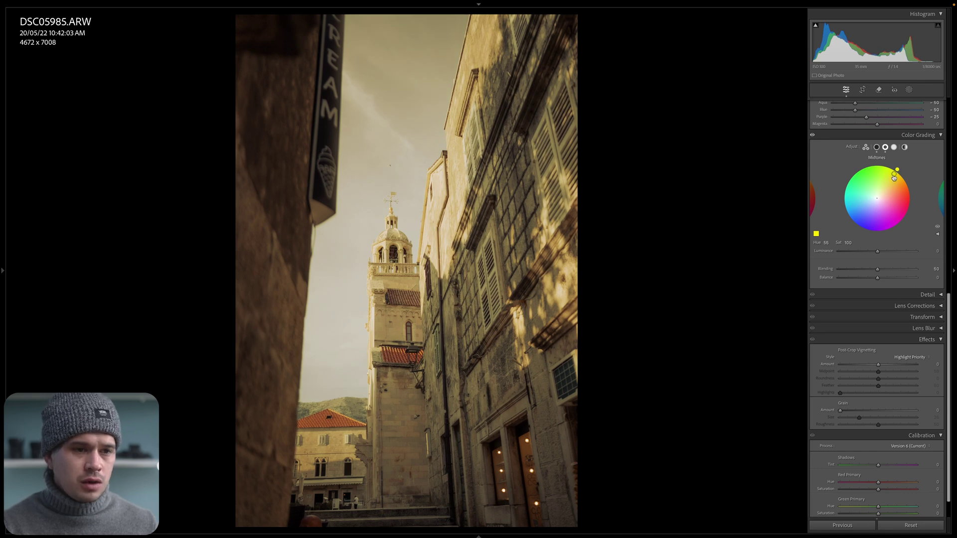
{"action": "left_click_drag", "start_coordinate": [894, 177], "coordinate": [881, 195]}
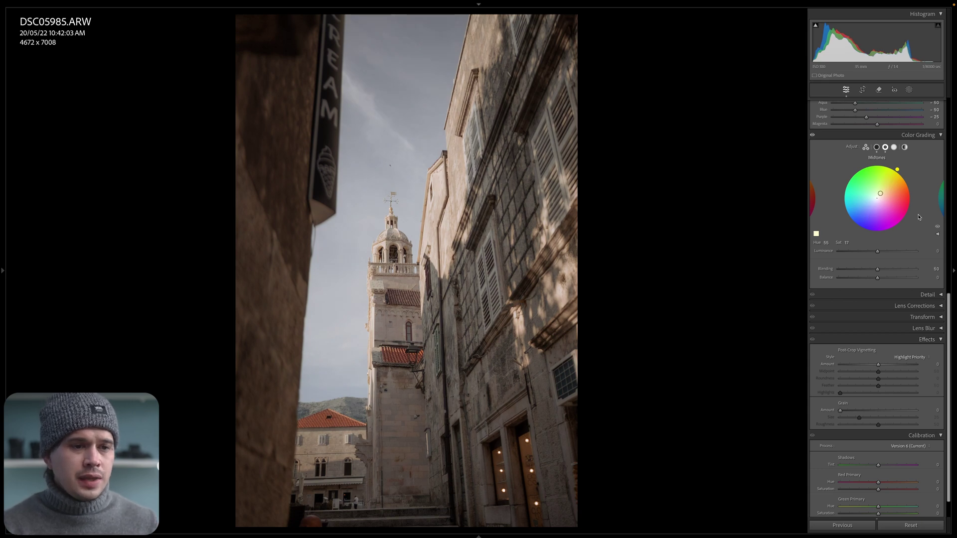
Copy the midtones color grading settings and paste them onto the highlights.
{"action": "right_click", "coordinate": [871, 188]}
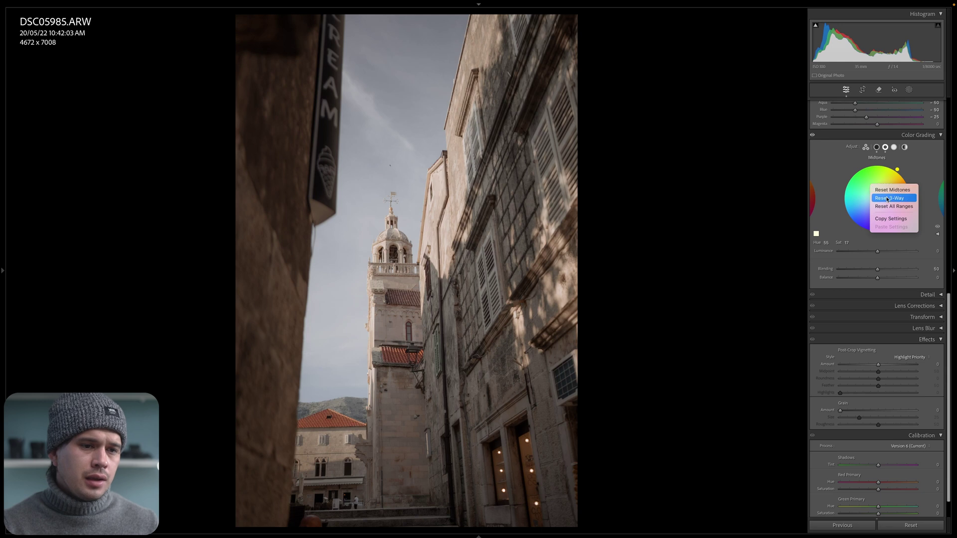
{"action": "left_click", "coordinate": [892, 218]}
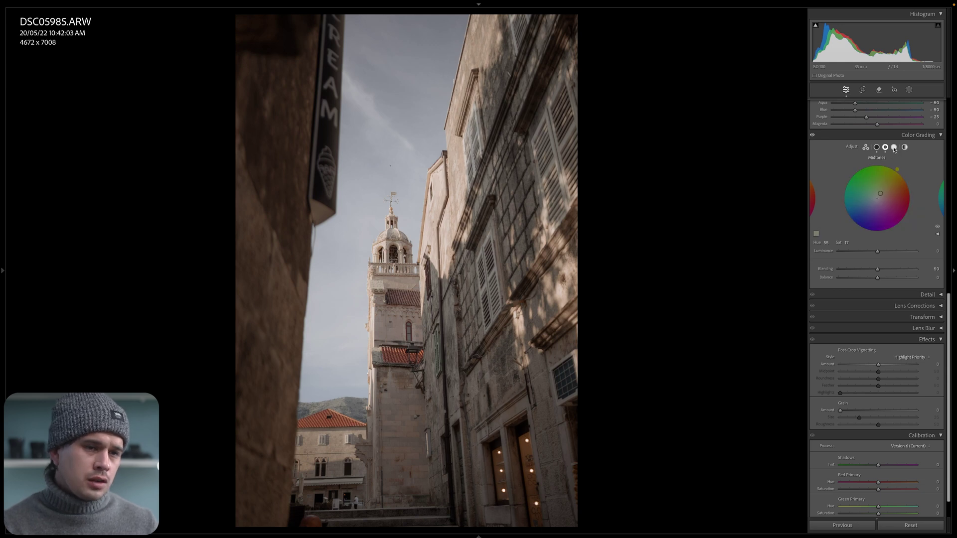
{"action": "left_click", "coordinate": [893, 148]}
{"action": "right_click", "coordinate": [882, 177]}
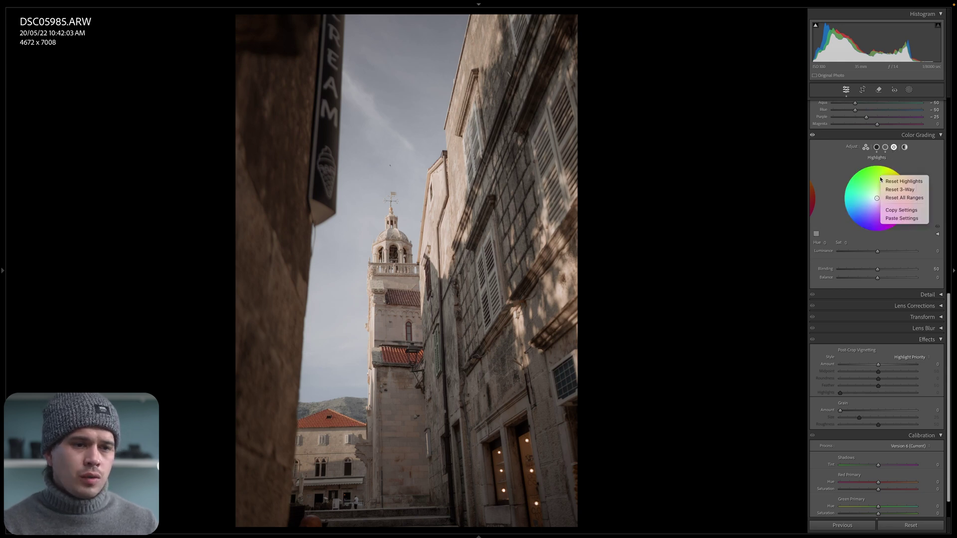
{"action": "left_click", "coordinate": [904, 218]}
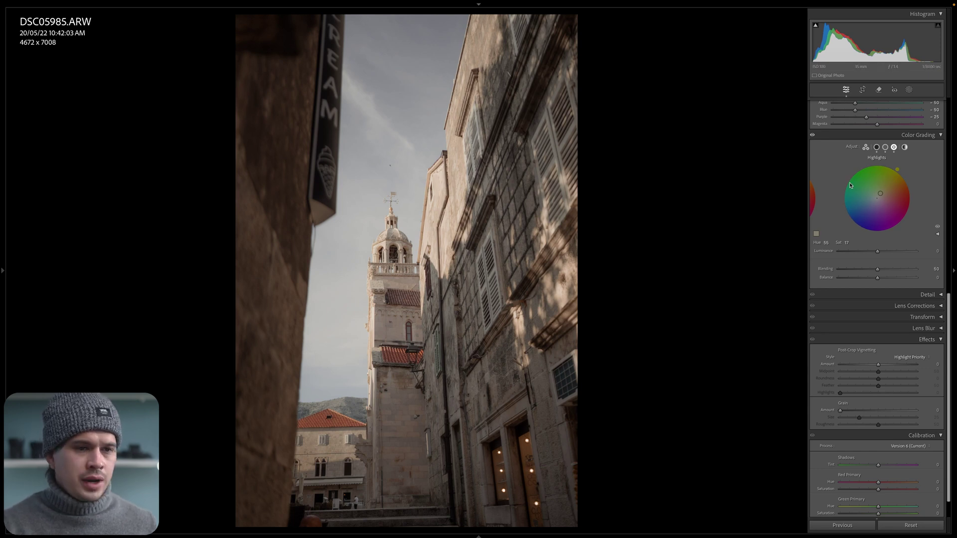
Reduce the highlights' Color Grading saturation to 7 and compare the street photo before and after.
{"action": "left_click_drag", "start_coordinate": [879, 198], "coordinate": [879, 198]}
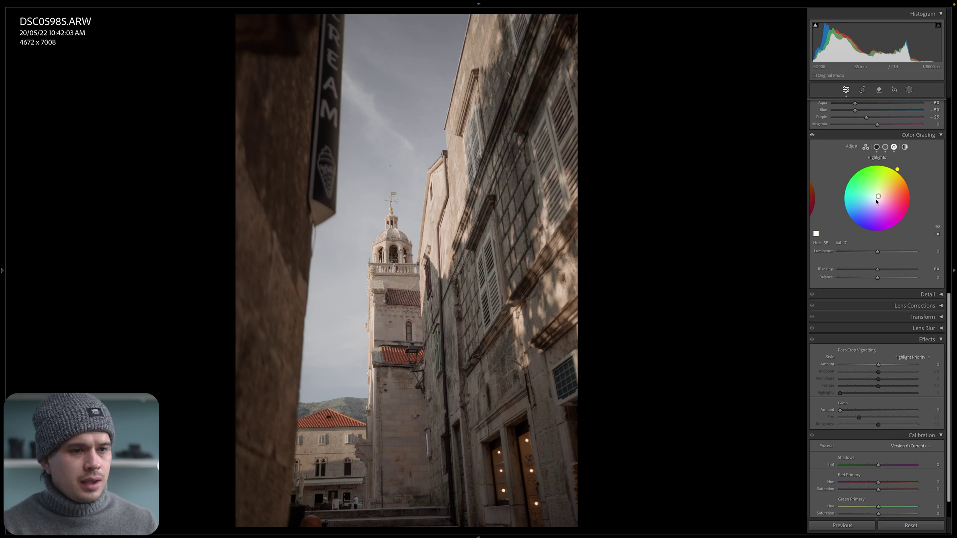
{"action": "key", "text": "y"}
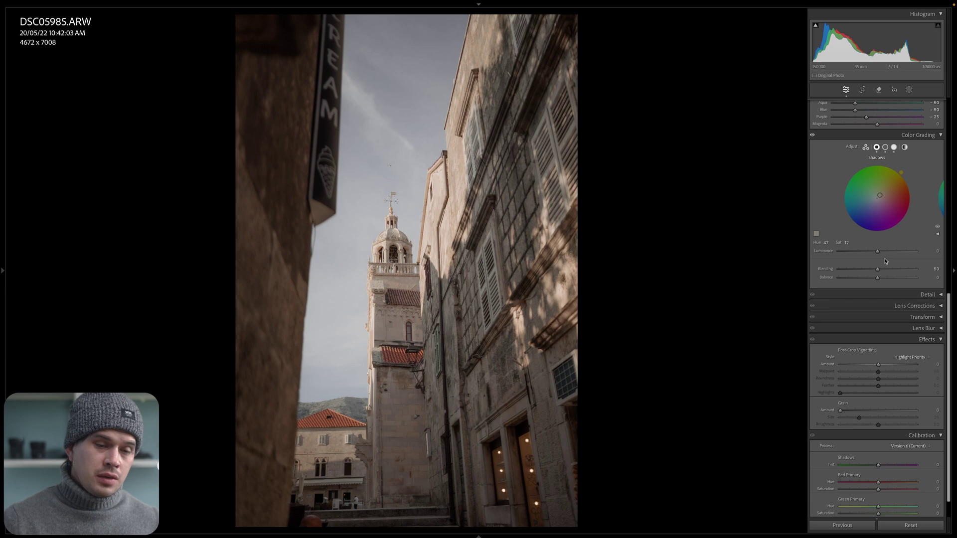
Set Color Grading blending to 0, tint the shadows blue with hue 239 and saturation 100, and inspect the house beyond the alley.
{"action": "left_click_drag", "start_coordinate": [878, 270], "coordinate": [831, 274]}
{"action": "left_click_drag", "start_coordinate": [867, 233], "coordinate": [860, 224]}
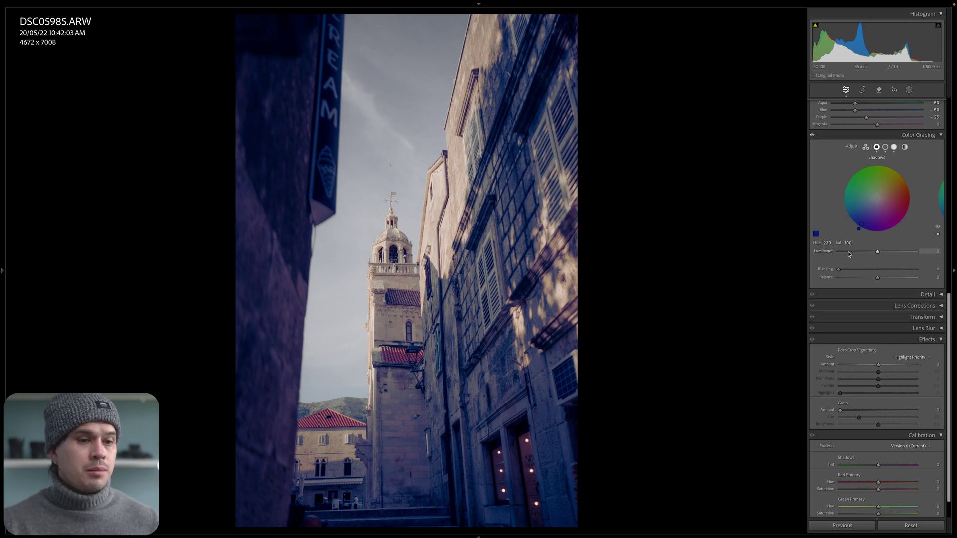
{"action": "left_click", "coordinate": [333, 470]}
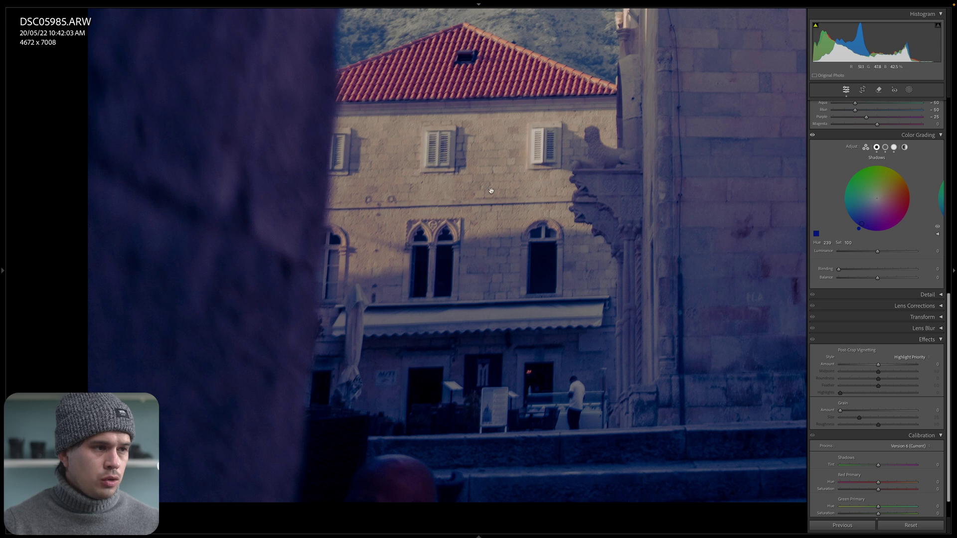
{"action": "left_click_drag", "start_coordinate": [491, 191], "coordinate": [431, 271]}
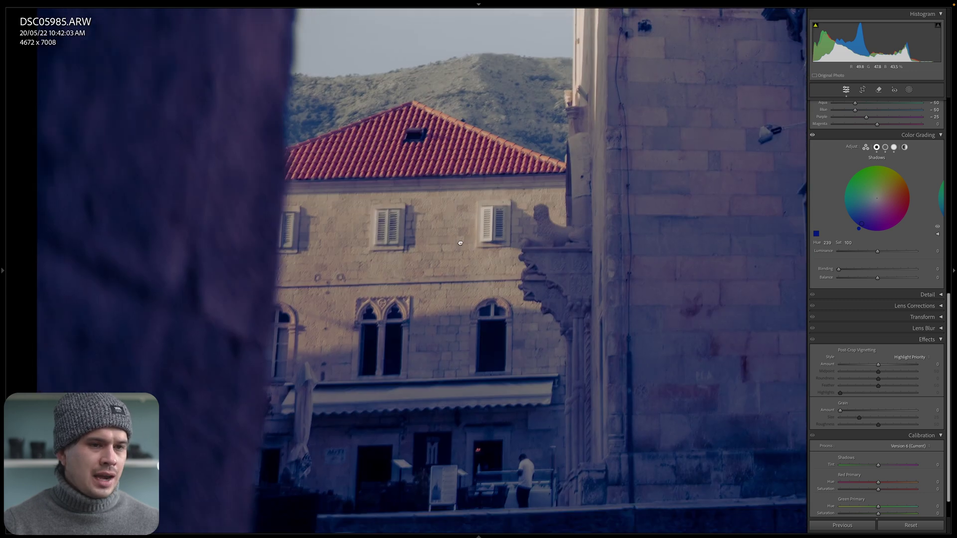
{"action": "left_click", "coordinate": [584, 232]}
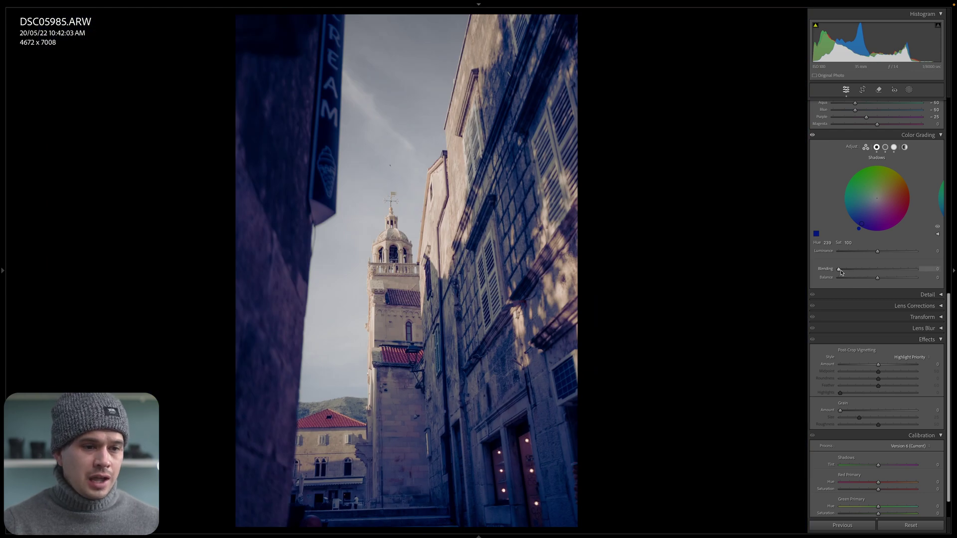
Try Color Grading blending at 100, then undo it along with the blue shadow tint.
{"action": "left_click_drag", "start_coordinate": [845, 271], "coordinate": [863, 270]}
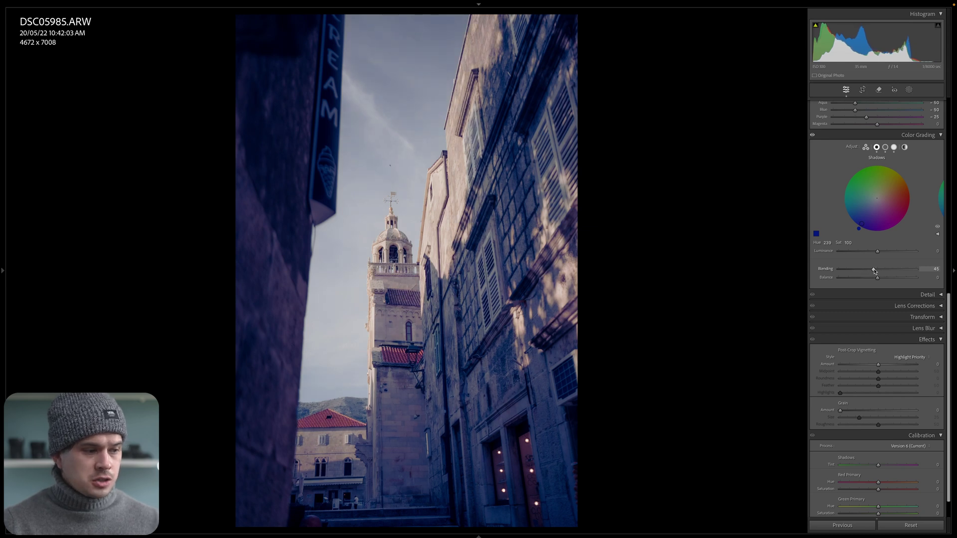
{"action": "left_click_drag", "start_coordinate": [877, 271], "coordinate": [918, 270]}
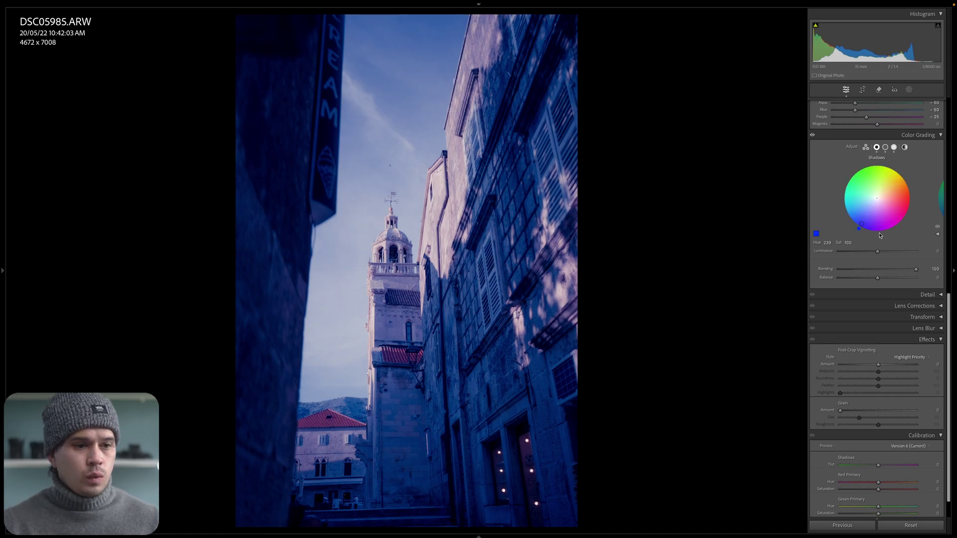
{"action": "left_click", "coordinate": [894, 147]}
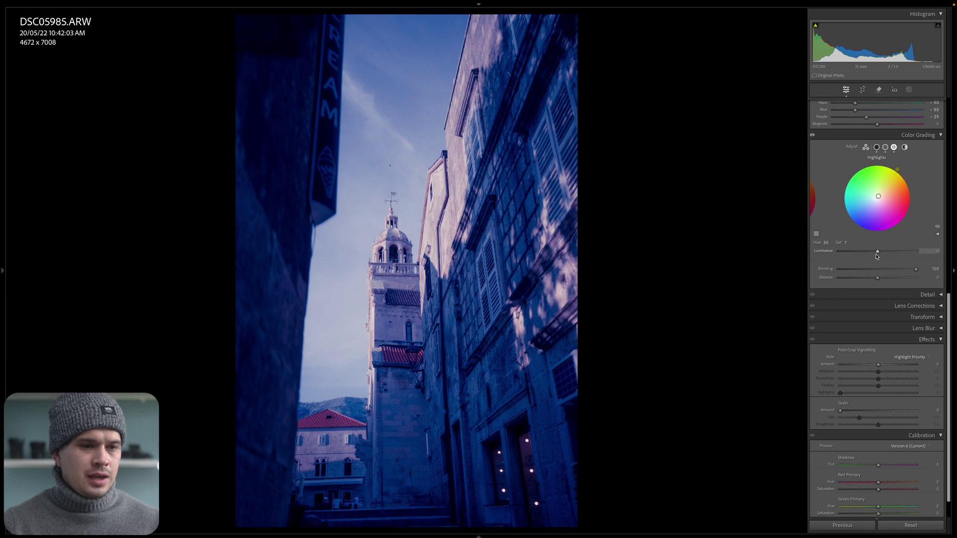
{"action": "key", "text": "ctrl+z"}
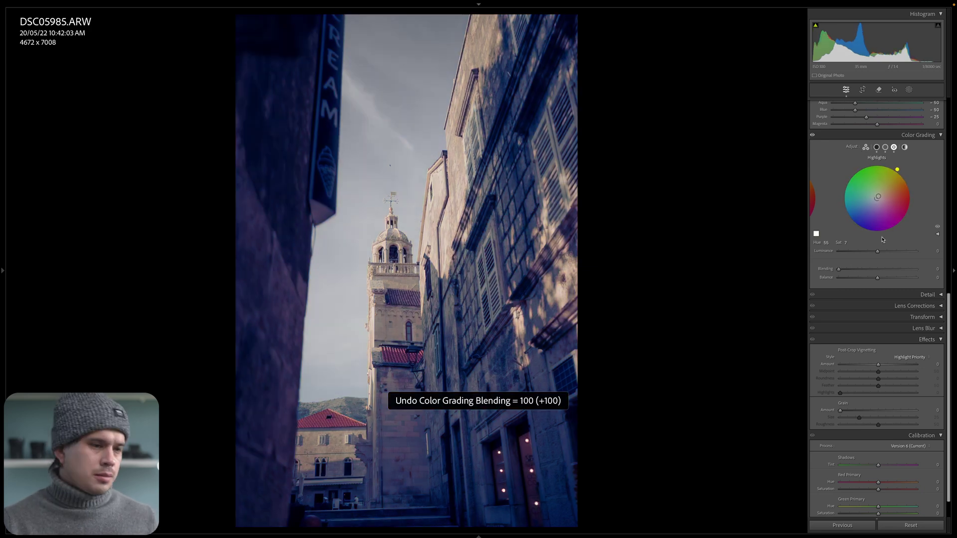
{"action": "key", "text": "ctrl+z"}
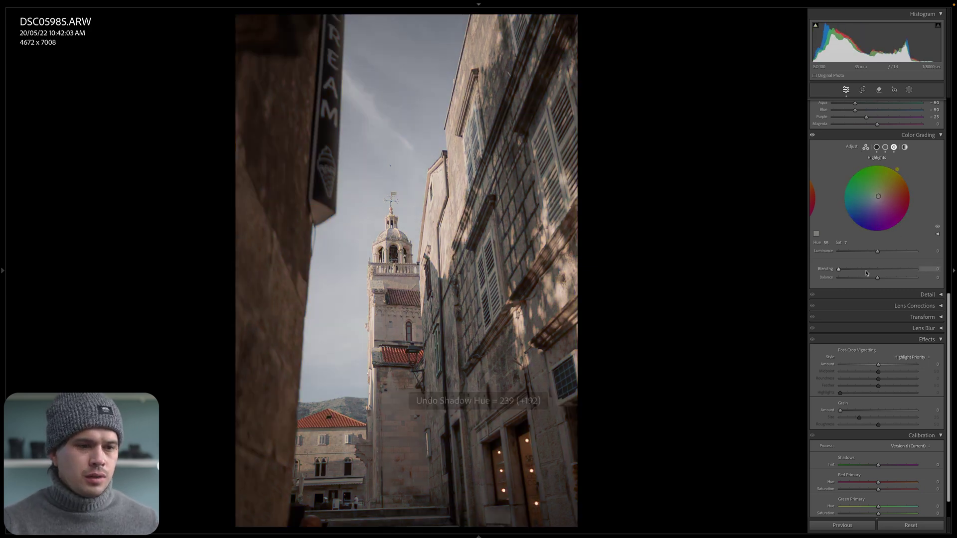
Set the Color Grading blending to 100 and compare the photo before and after.
{"action": "left_click", "coordinate": [877, 148]}
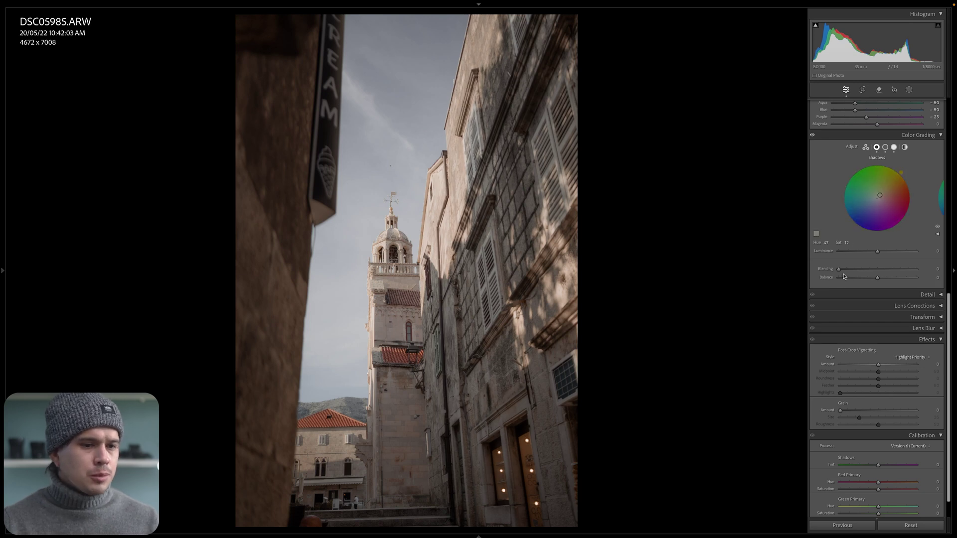
{"action": "left_click_drag", "start_coordinate": [874, 272], "coordinate": [954, 271]}
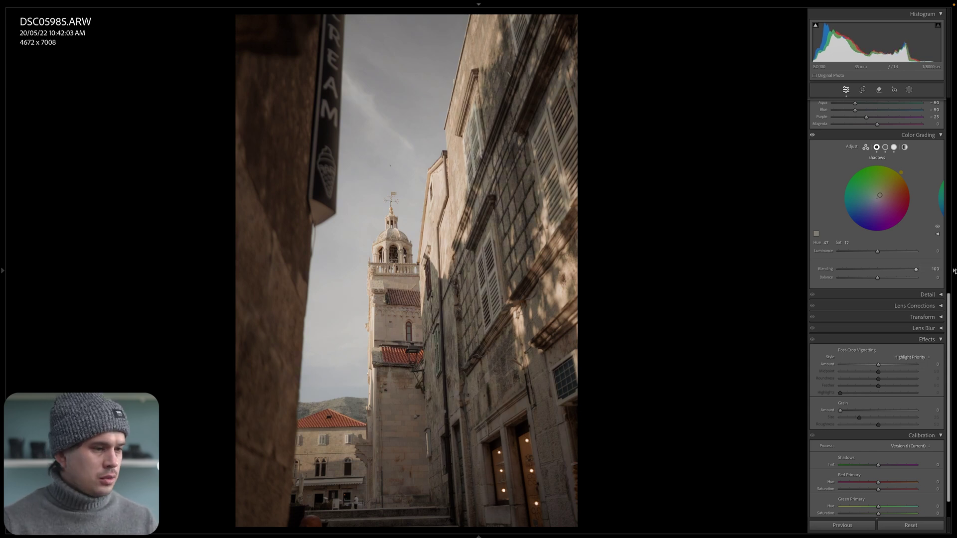
{"action": "key", "text": "y"}
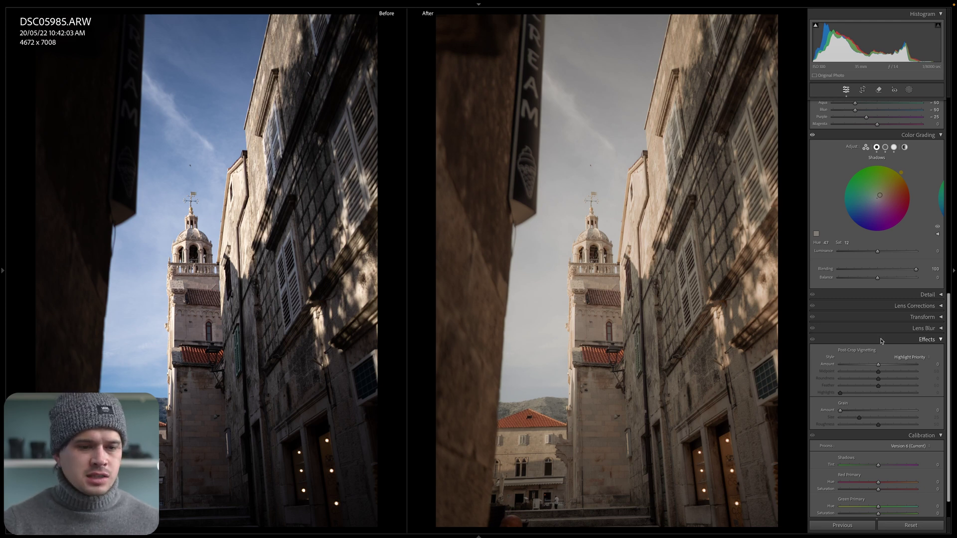
Try a post-crop vignetting amount of -48, reset it and leave the before/after comparison.
{"action": "left_click_drag", "start_coordinate": [879, 365], "coordinate": [860, 365]}
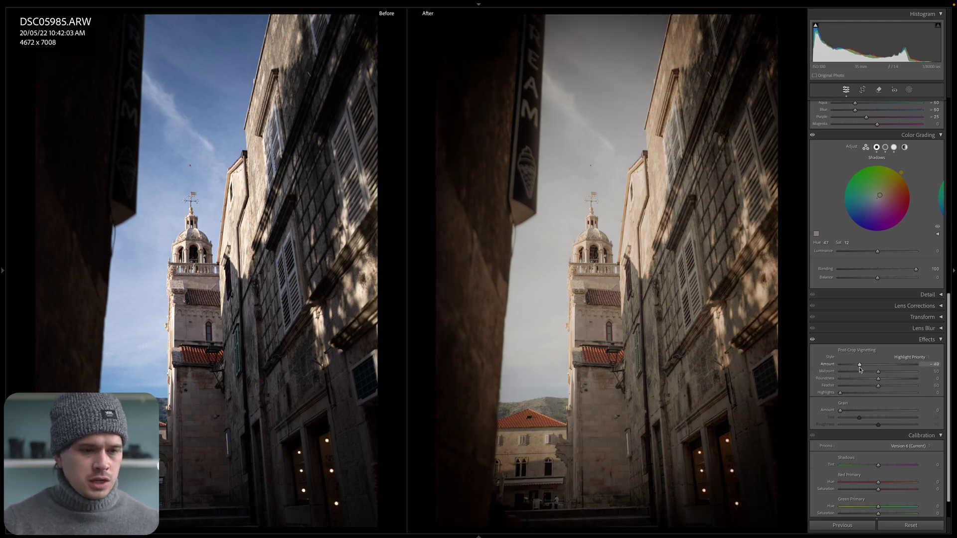
{"action": "double_click", "coordinate": [828, 364]}
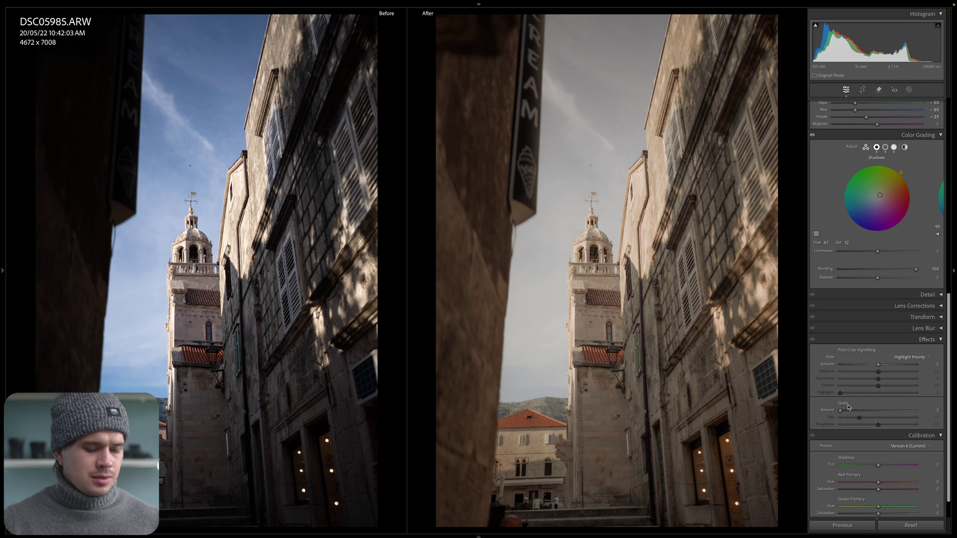
{"action": "key", "text": "y"}
Add grain with amount 26 and size 52, checking it up close on the tower and comparing before and after.
{"action": "left_click_drag", "start_coordinate": [852, 413], "coordinate": [866, 412]}
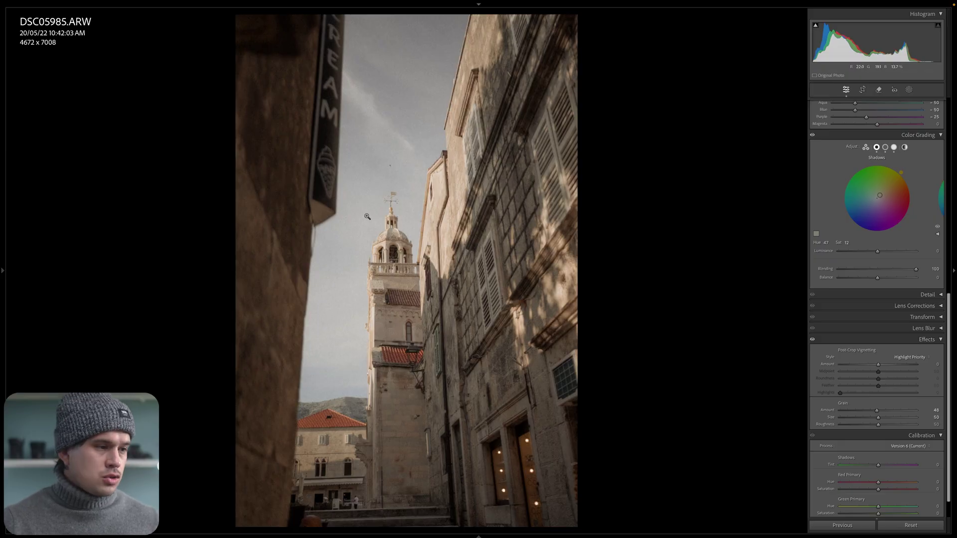
{"action": "left_click", "coordinate": [367, 217]}
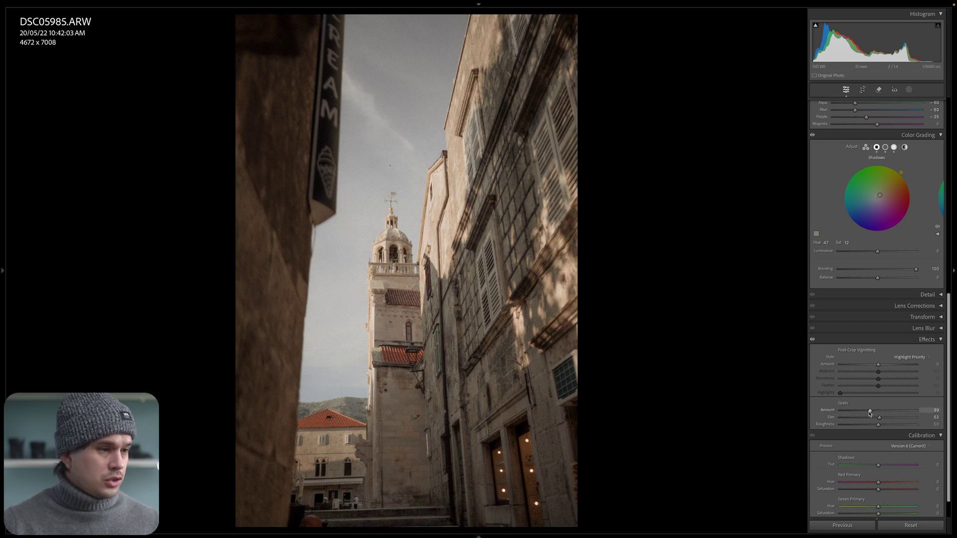
{"action": "left_click", "coordinate": [401, 260]}
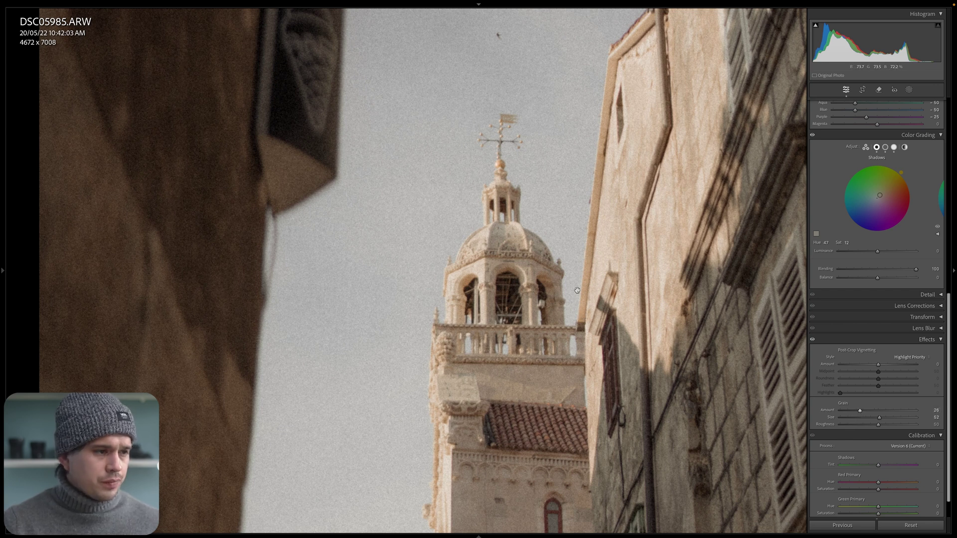
{"action": "left_click_drag", "start_coordinate": [577, 290], "coordinate": [379, 306]}
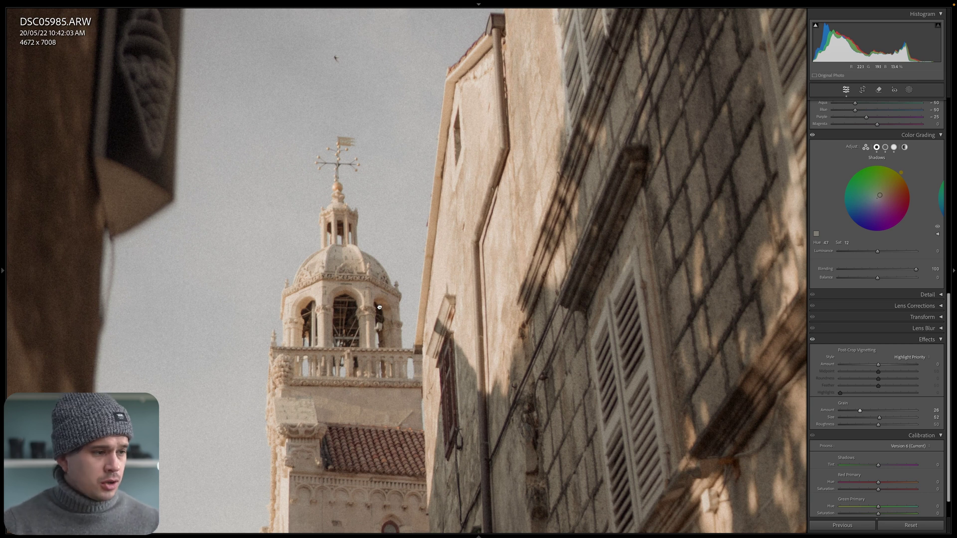
{"action": "left_click", "coordinate": [379, 306]}
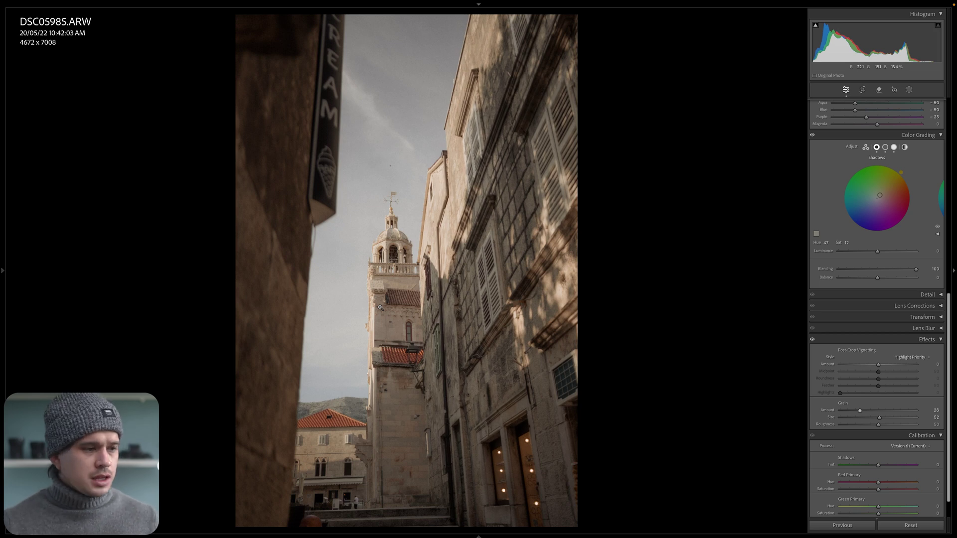
{"action": "key", "text": "y"}
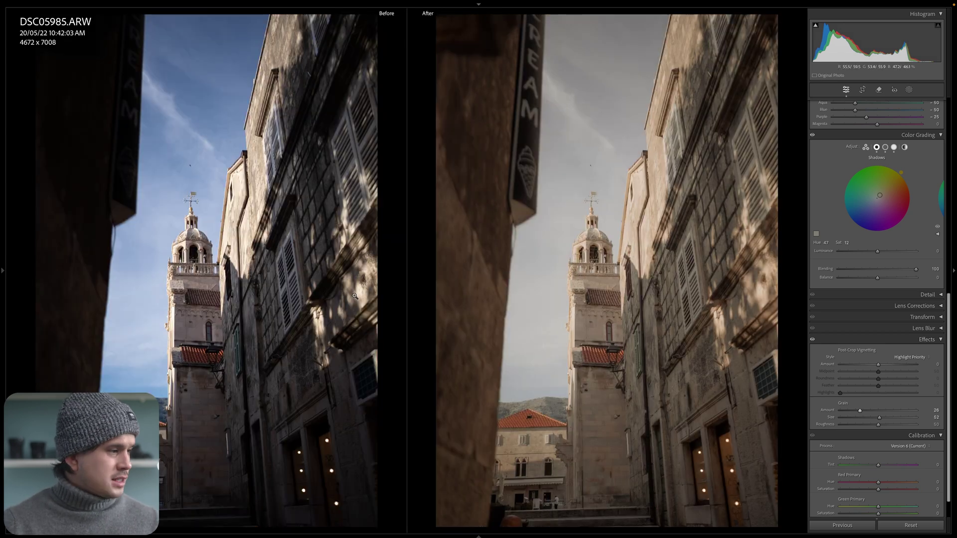
Create a new develop preset from the edited street photo's settings.
{"action": "mouse_move", "coordinate": [2, 281]}
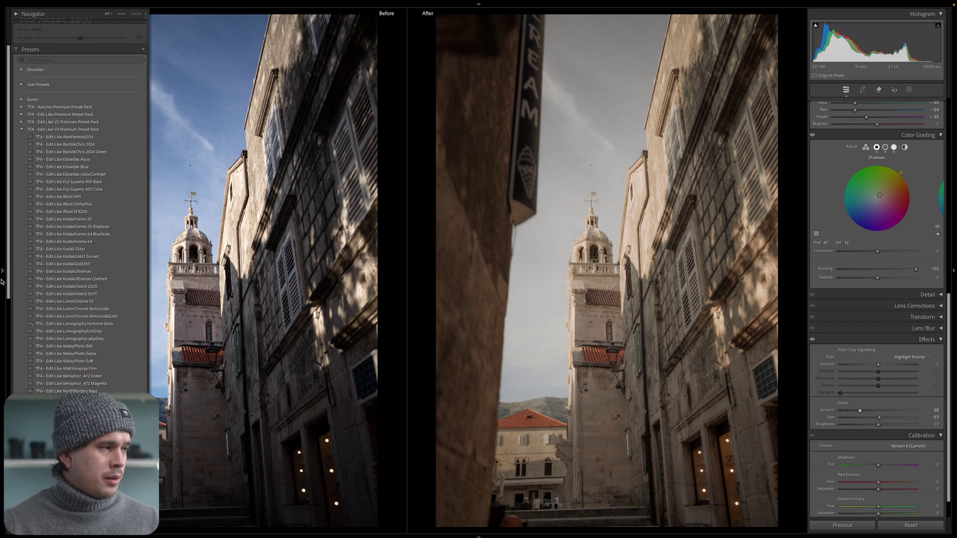
{"action": "left_click", "coordinate": [143, 49]}
{"action": "left_click", "coordinate": [160, 58]}
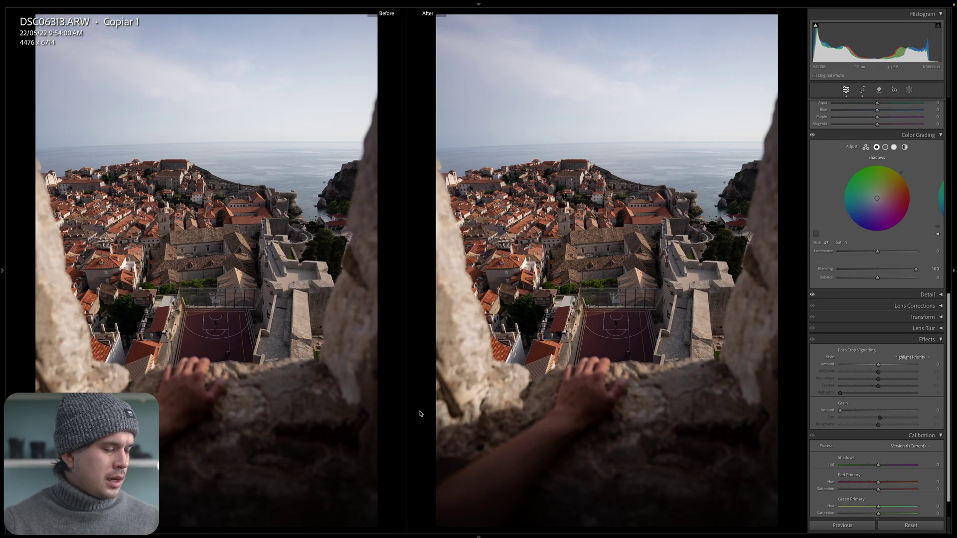
Raise the preset amount on the photo of the red-roofed coastal town.
{"action": "mouse_move", "coordinate": [2, 362]}
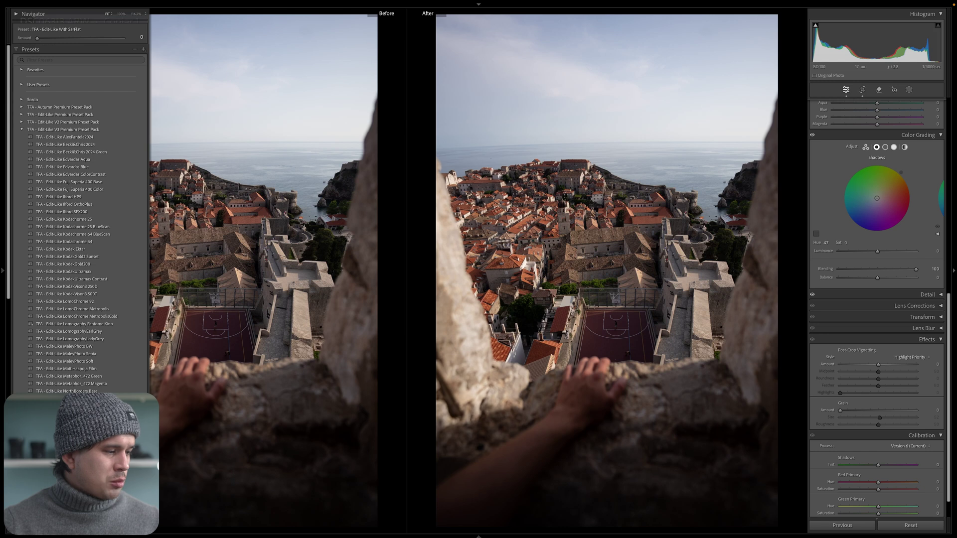
{"action": "left_click_drag", "start_coordinate": [37, 38], "coordinate": [80, 37]}
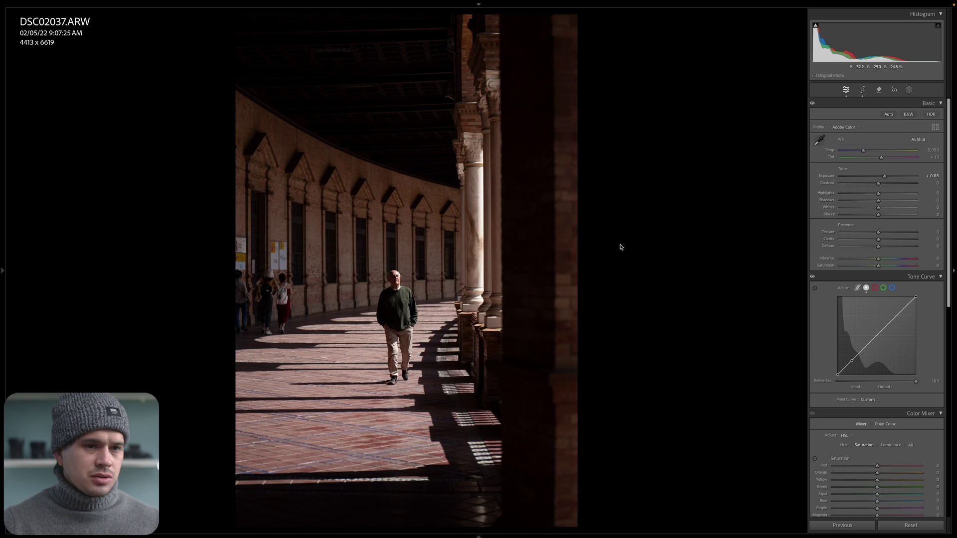
Apply the preset to the photo of the man walking under the arcade and compare before and after up close.
{"action": "key", "text": "y"}
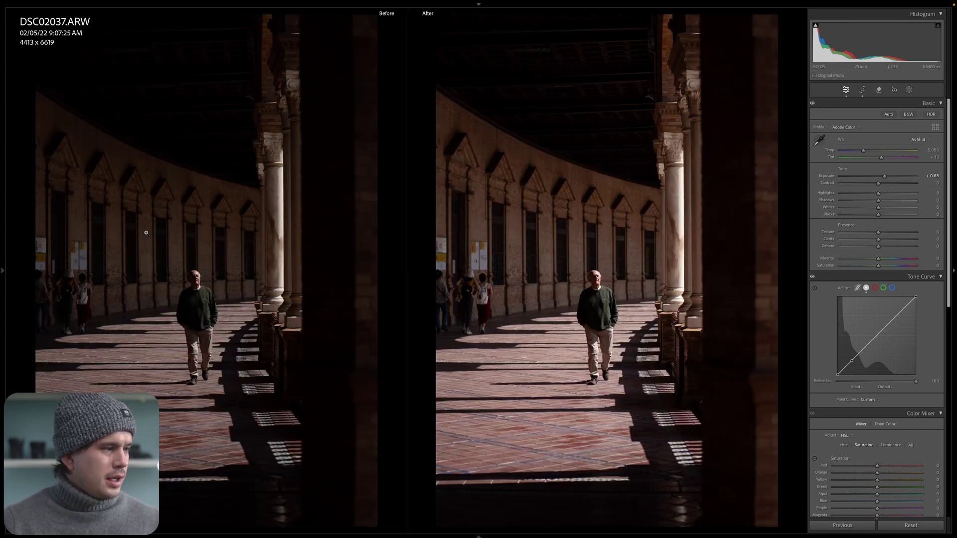
{"action": "key", "text": "y"}
{"action": "mouse_move", "coordinate": [3, 280]}
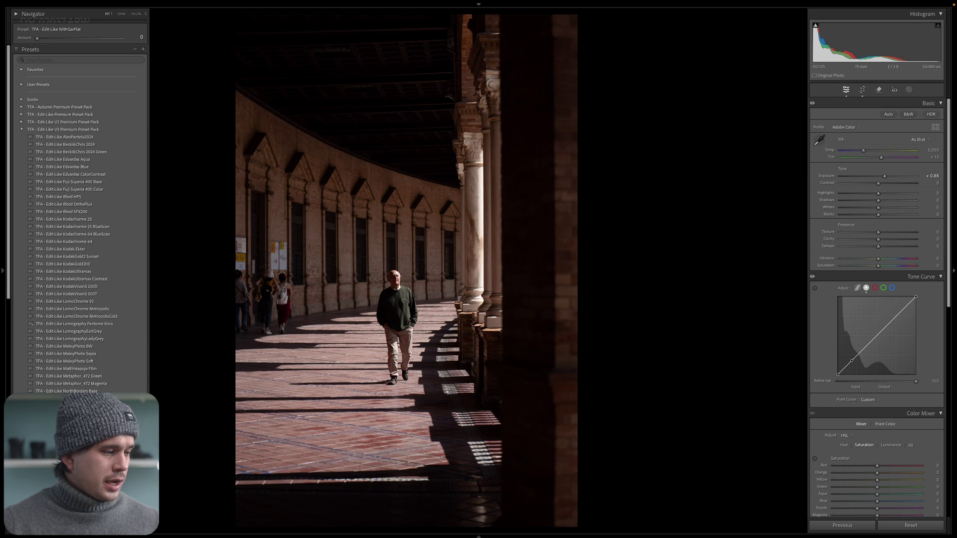
{"action": "key", "text": "y"}
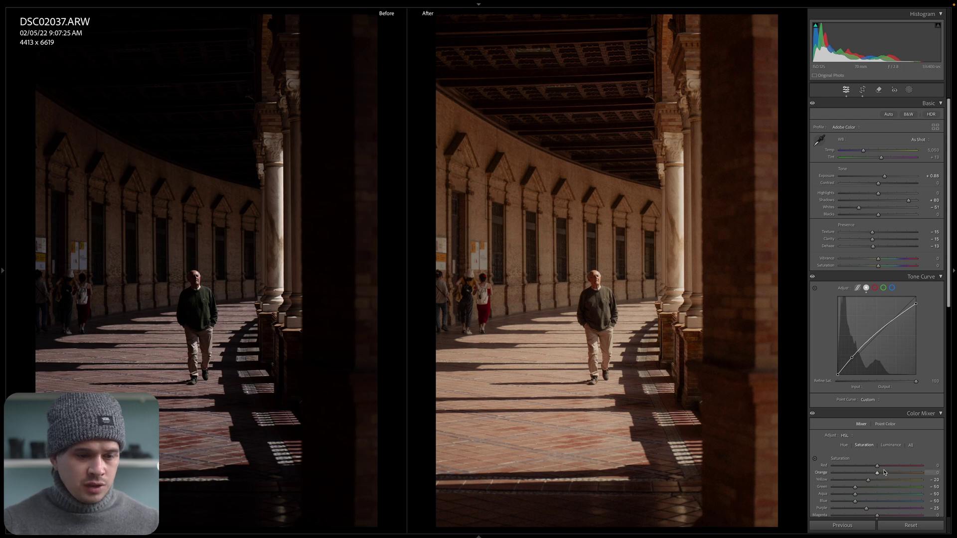
{"action": "left_click", "coordinate": [599, 285]}
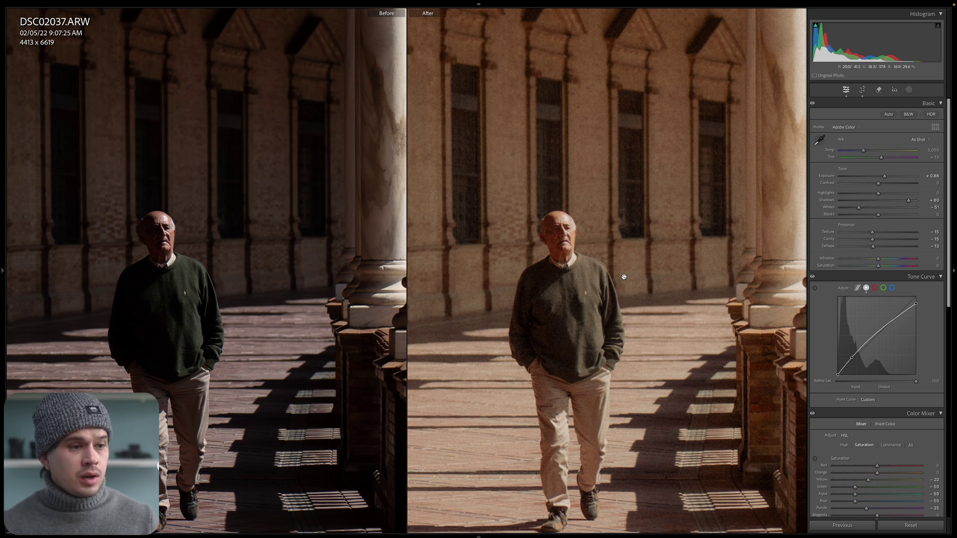
{"action": "left_click", "coordinate": [616, 274]}
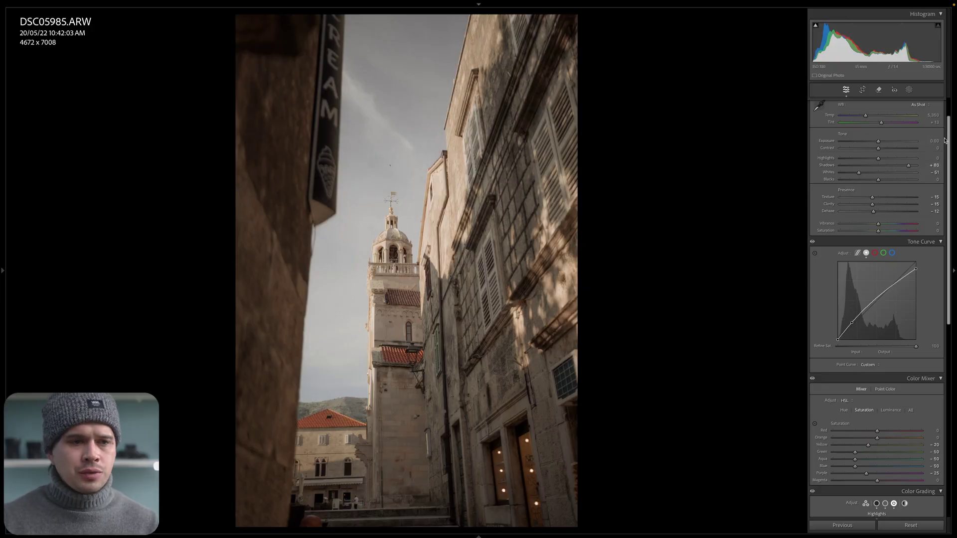
Reset the three-way Color Grading on the old-town street photo.
{"action": "scroll", "coordinate": [944, 141], "scroll_direction": "down", "scroll_amount": 10}
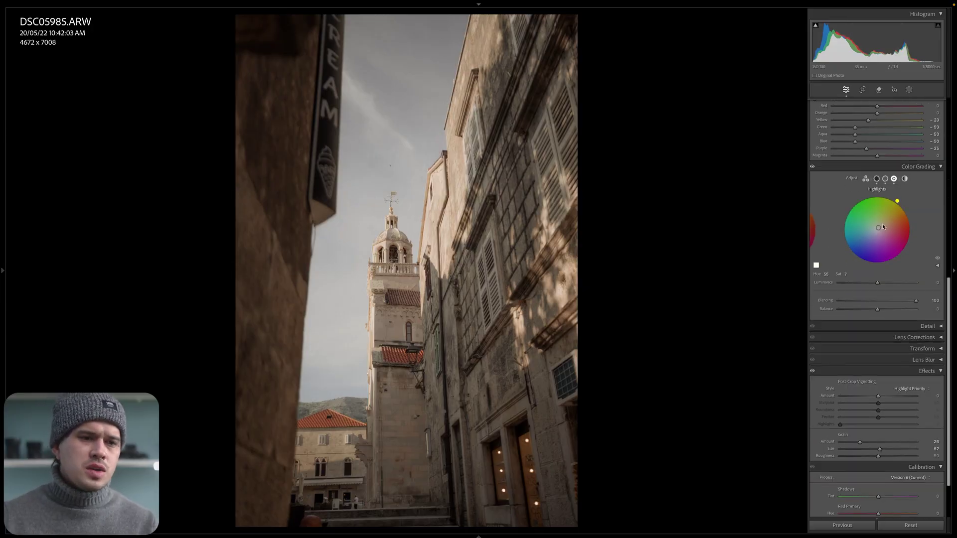
{"action": "left_click", "coordinate": [877, 179]}
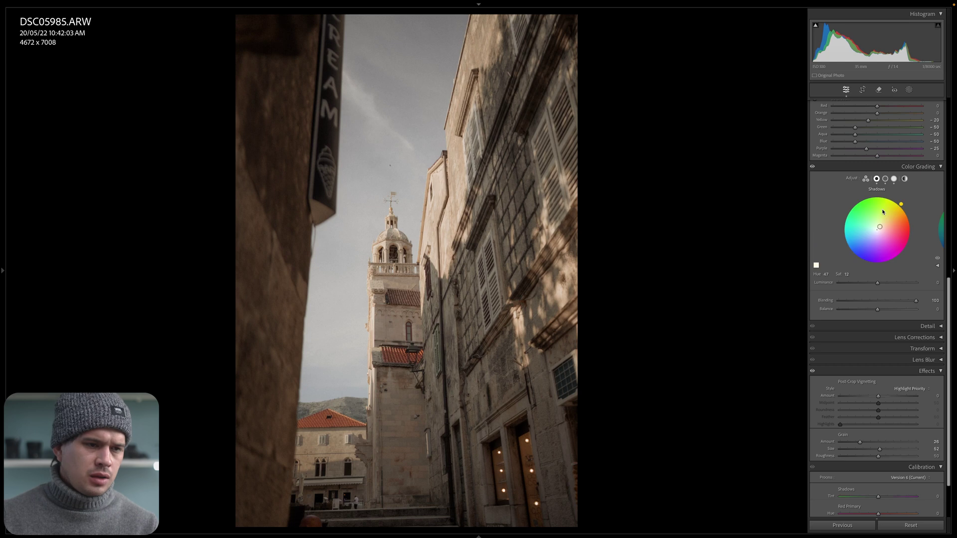
{"action": "right_click", "coordinate": [868, 218]}
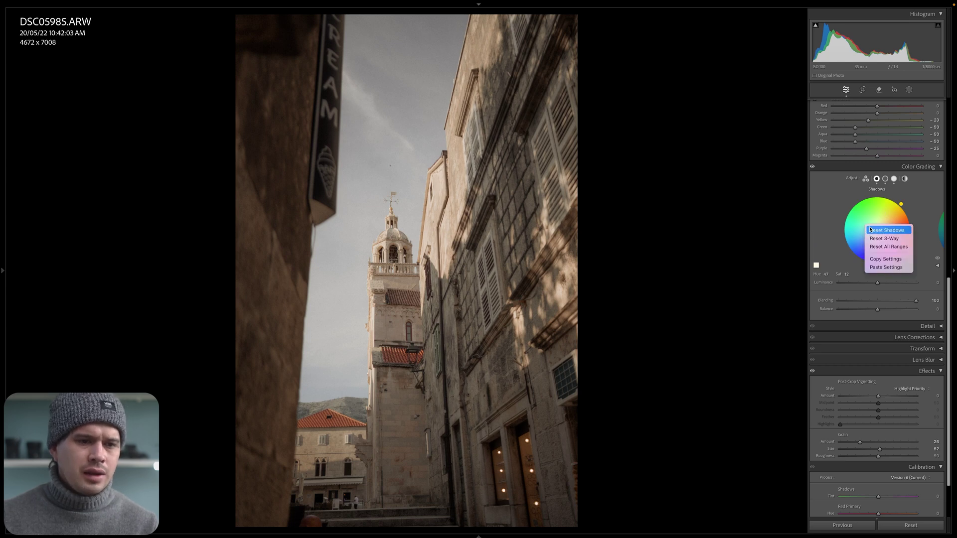
{"action": "left_click", "coordinate": [886, 239]}
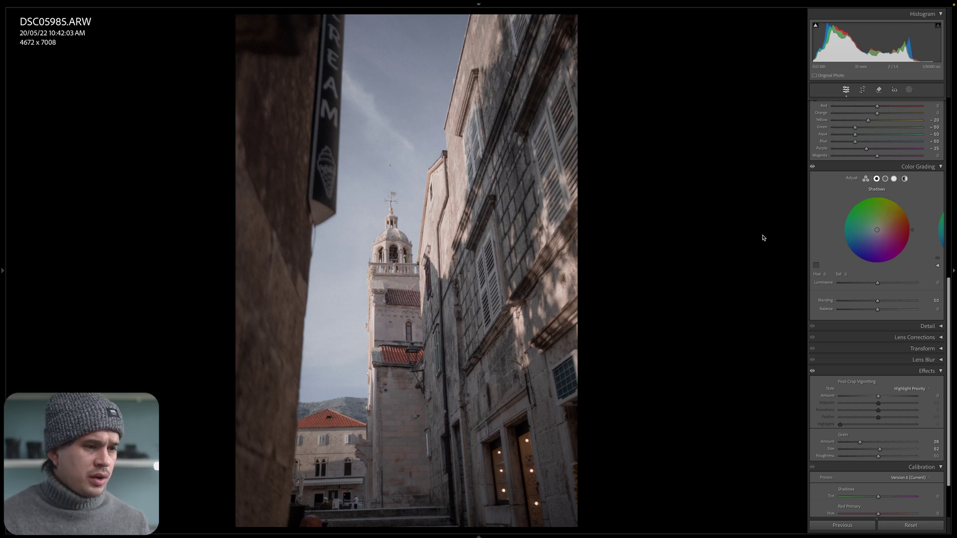
Reset the point tone curve channel and set Blacks to -10 on the old-town street photo, checking it against the original.
{"action": "scroll", "coordinate": [911, 282], "scroll_direction": "up", "scroll_amount": 10}
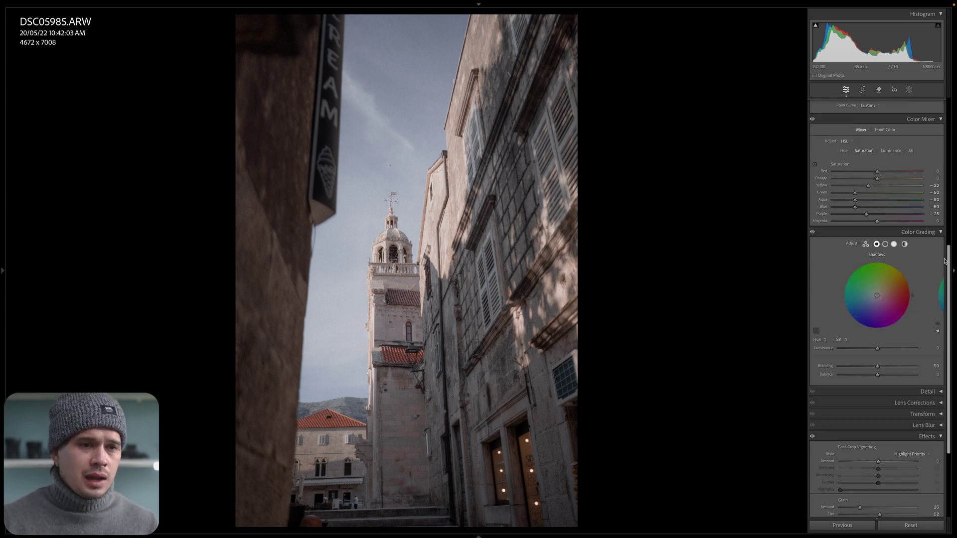
{"action": "right_click", "coordinate": [866, 309]}
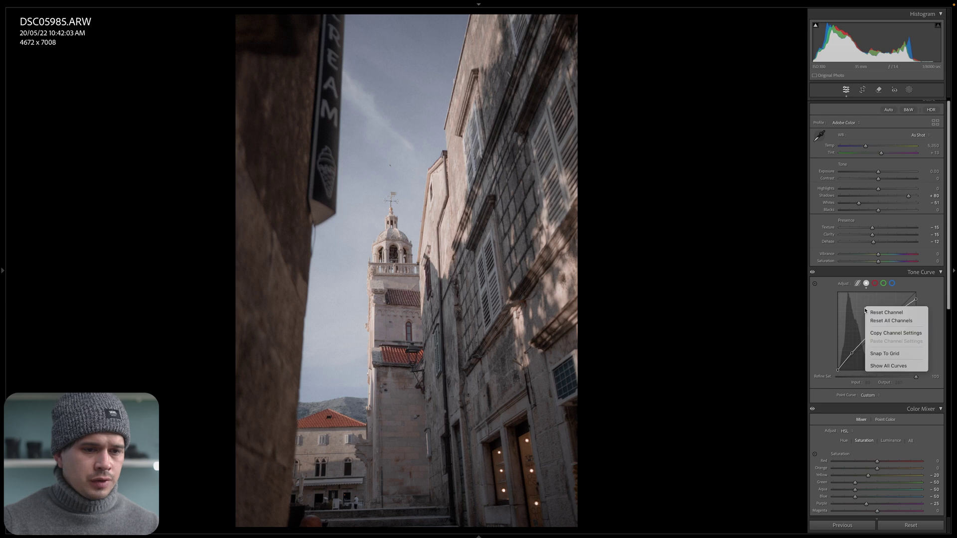
{"action": "left_click", "coordinate": [869, 313]}
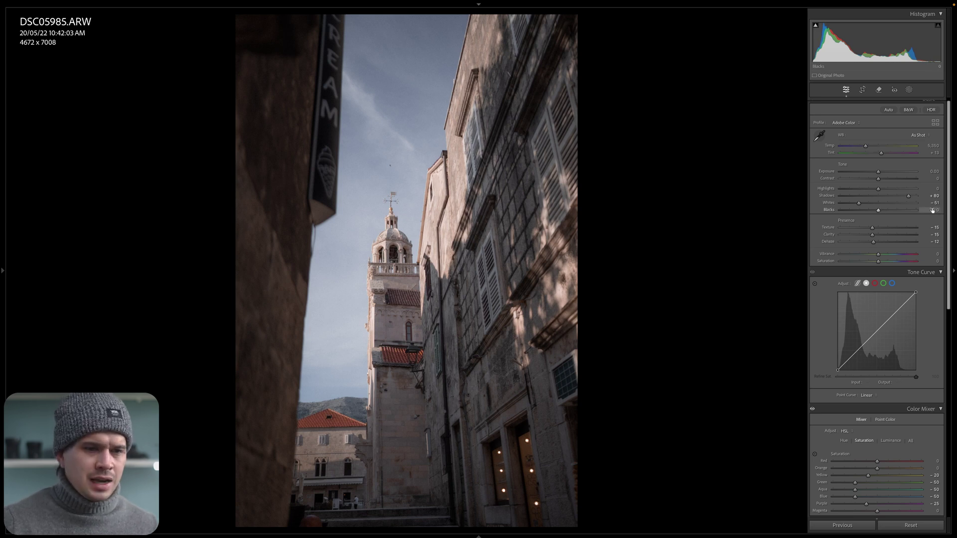
{"action": "left_click_drag", "start_coordinate": [932, 210], "coordinate": [928, 209]}
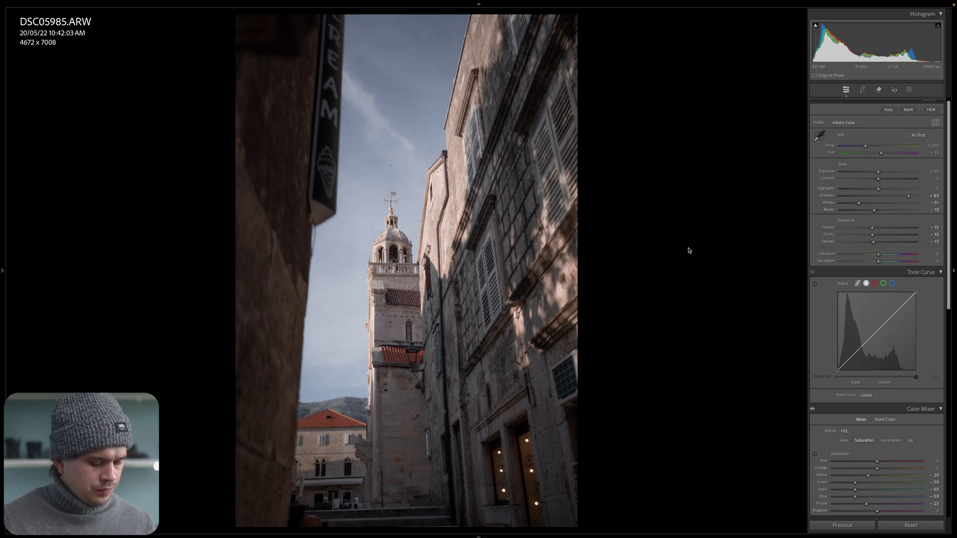
{"action": "key", "text": "y"}
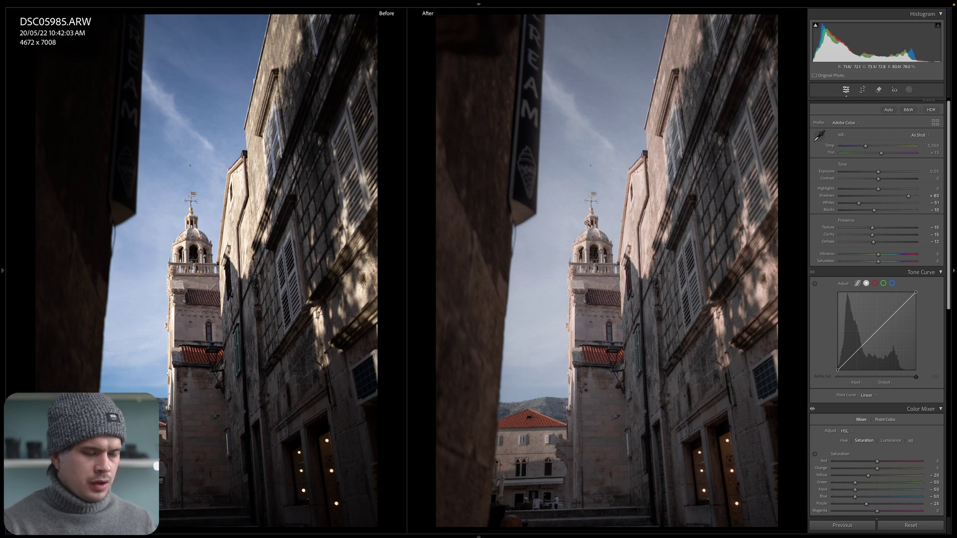
Try the Flat preset on the water-taxi photo, comparing it with the original, and apply the Neutral preset instead.
{"action": "key", "text": "Right"}
{"action": "key", "text": "y"}
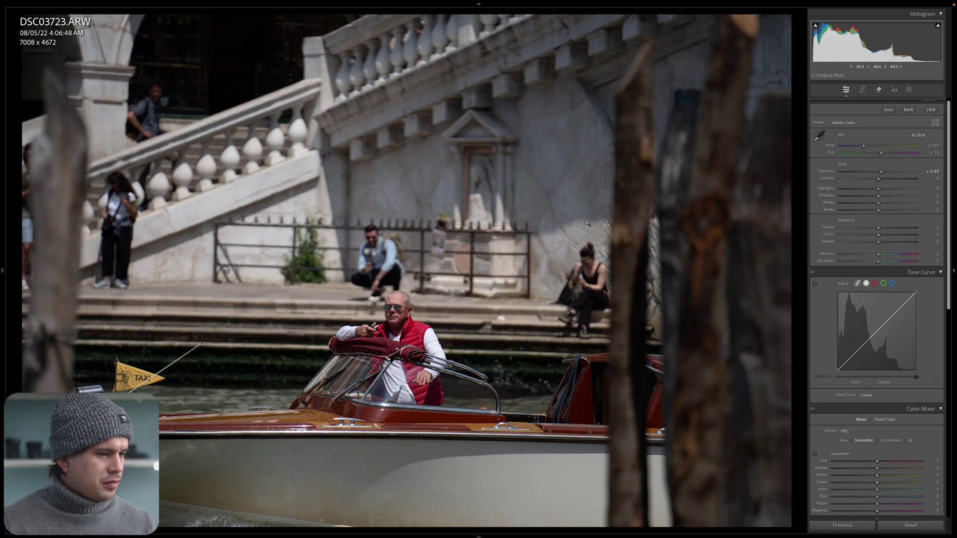
{"action": "mouse_move", "coordinate": [2, 299]}
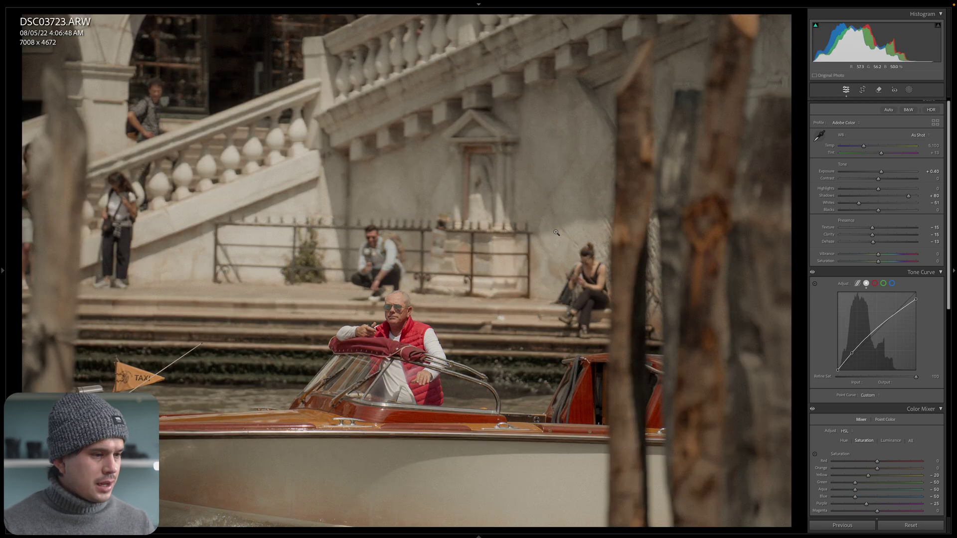
{"action": "key", "text": "y"}
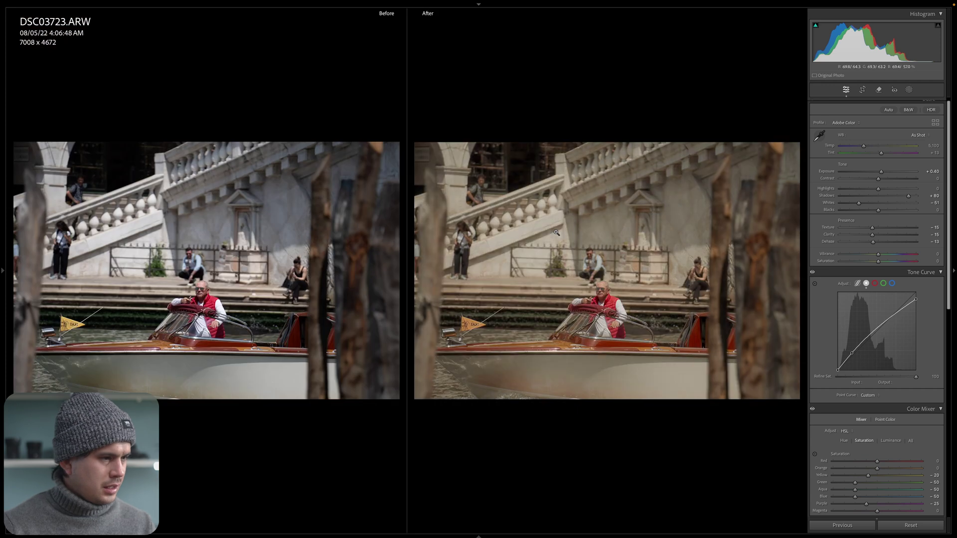
{"action": "key", "text": "y"}
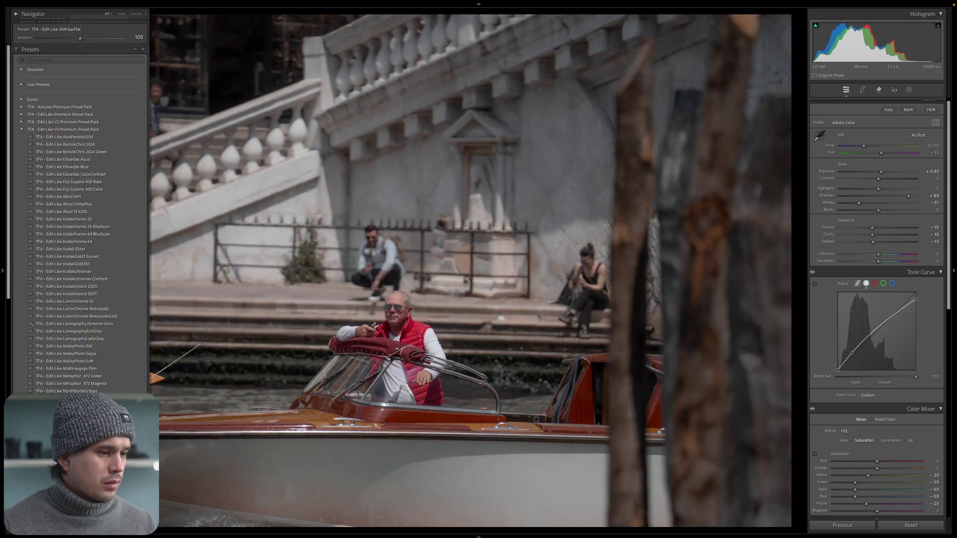
{"action": "left_click", "coordinate": [60, 309]}
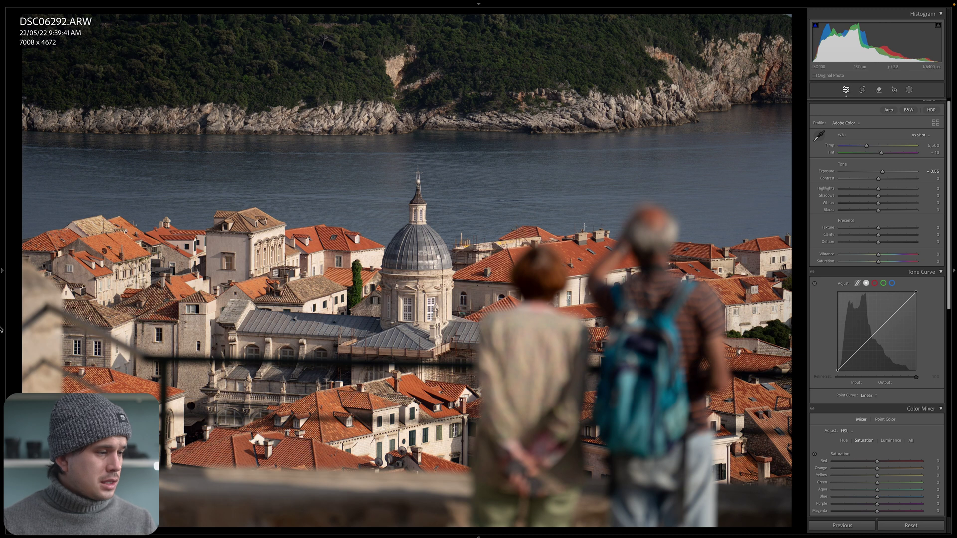
Apply the Flat preset at an amount of 71 to the photo of the couple above the red roofs and try a contrast change.
{"action": "mouse_move", "coordinate": [2, 344]}
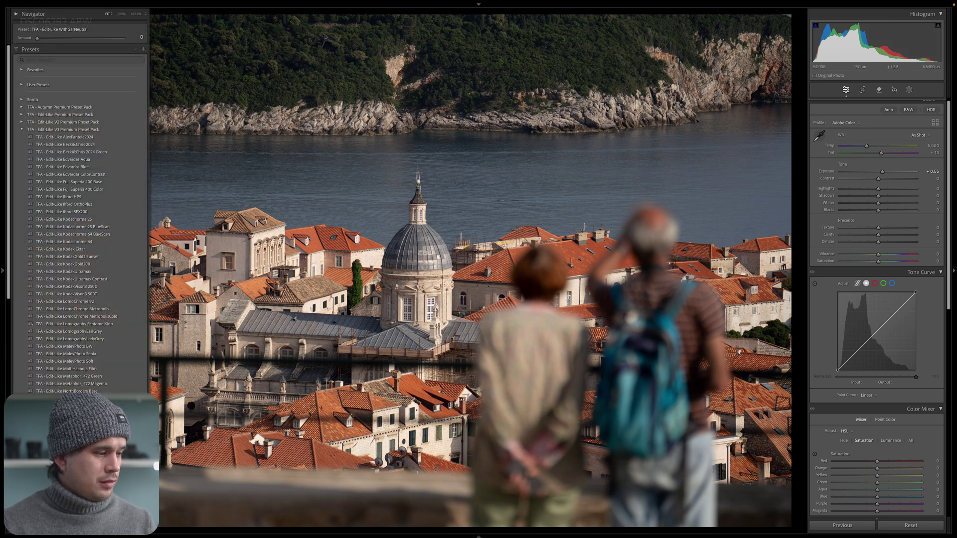
{"action": "left_click", "coordinate": [70, 324]}
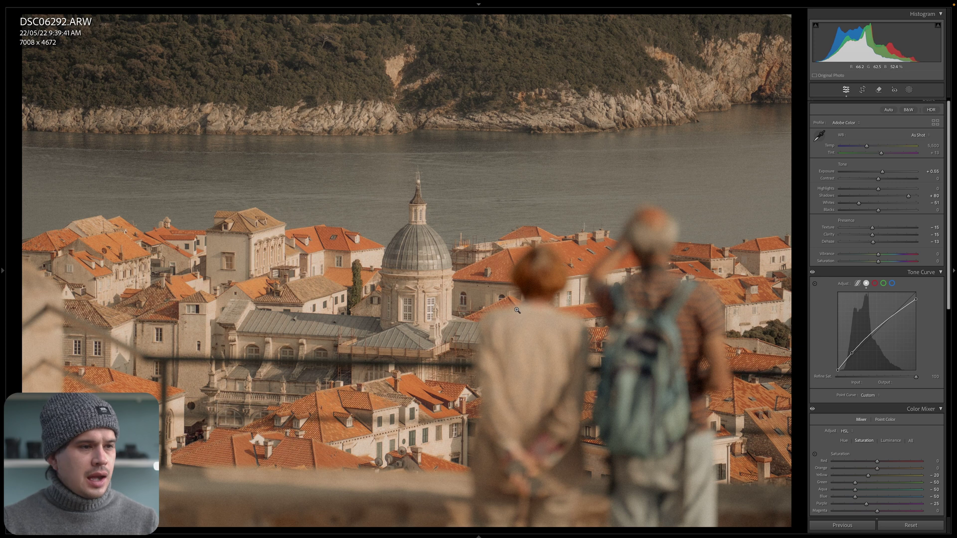
{"action": "mouse_move", "coordinate": [1, 325]}
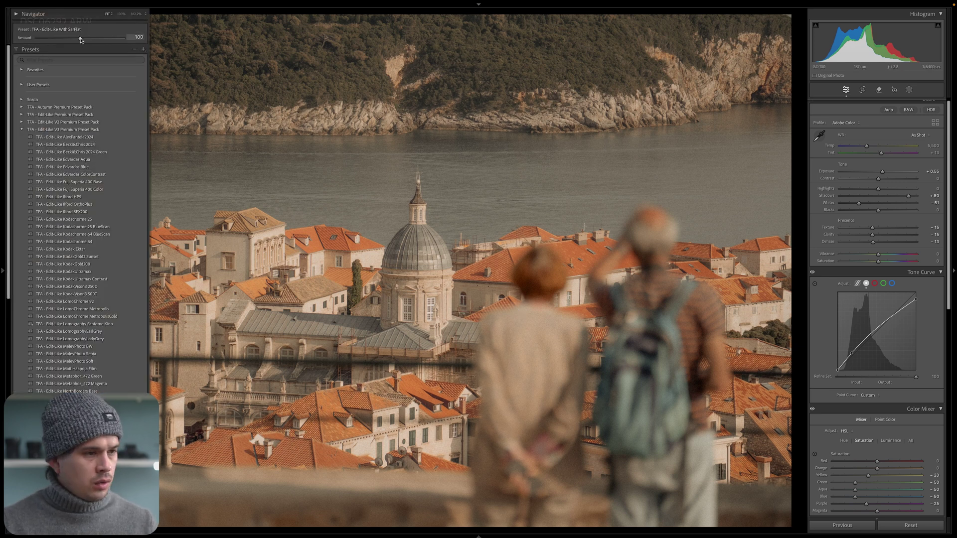
{"action": "mouse_move", "coordinate": [80, 39]}
{"action": "left_mouse_down"}
{"action": "mouse_move", "coordinate": [103, 40]}
{"action": "mouse_move", "coordinate": [65, 43]}
{"action": "left_mouse_up"}
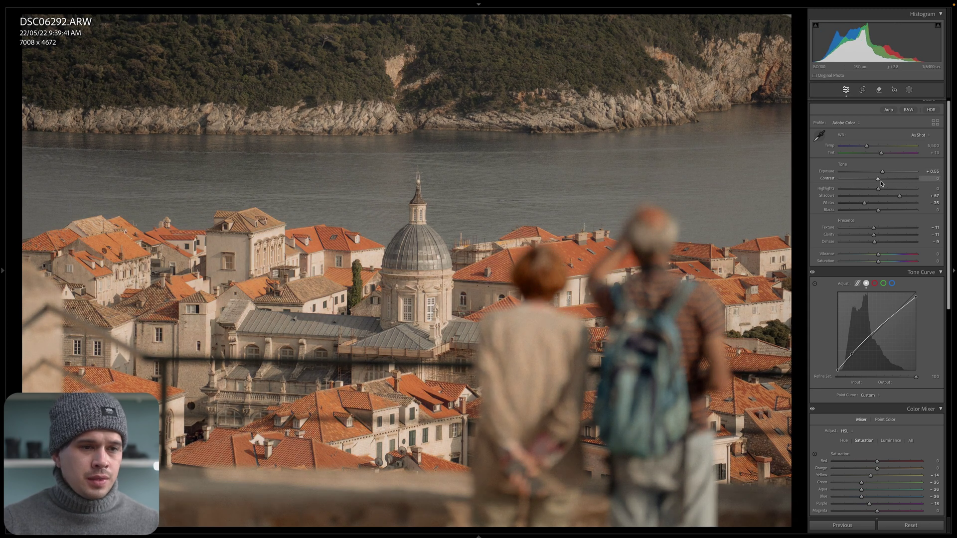
{"action": "left_click_drag", "start_coordinate": [878, 178], "coordinate": [883, 178]}
{"action": "double_click", "coordinate": [828, 179]}
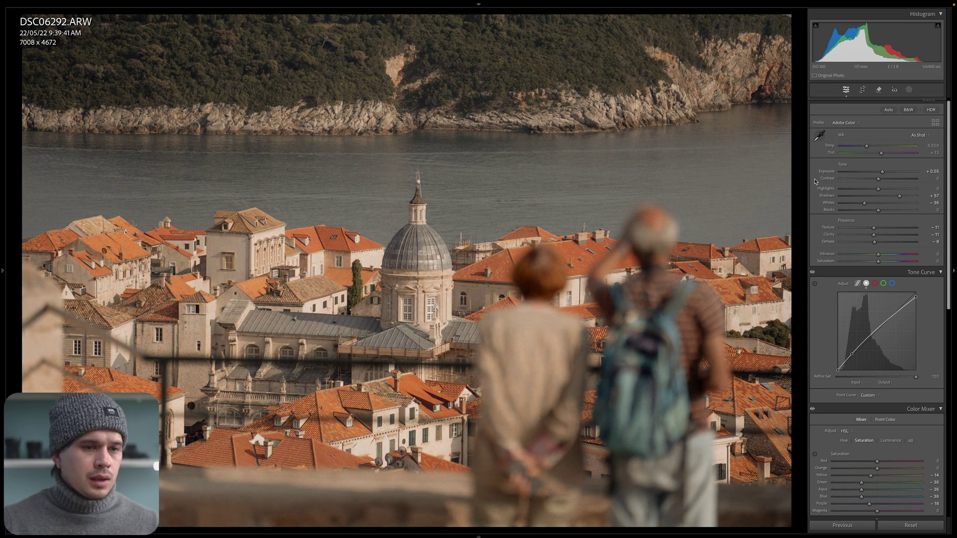
Apply the Neutral preset to the photo of the couple overlooking the red-roofed town.
{"action": "mouse_move", "coordinate": [2, 371]}
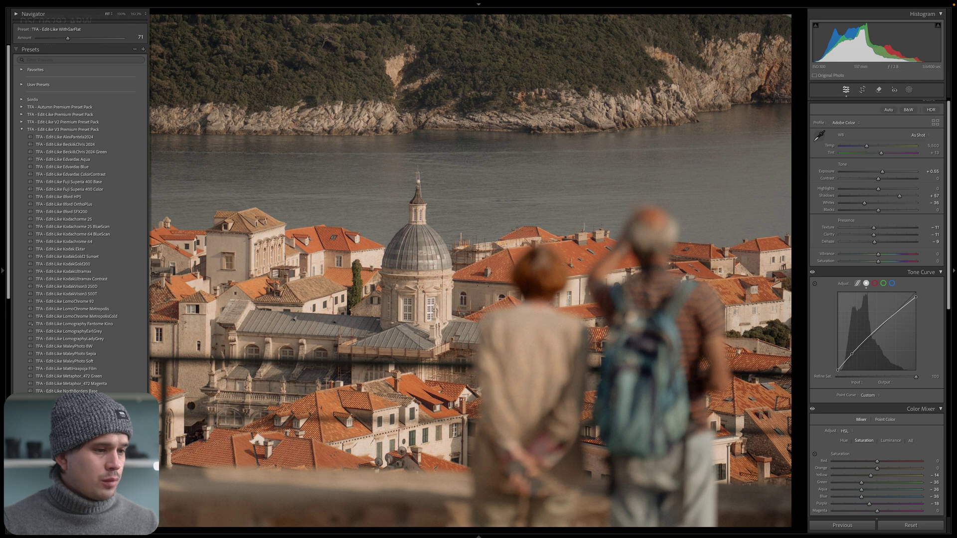
{"action": "left_click", "coordinate": [31, 324]}
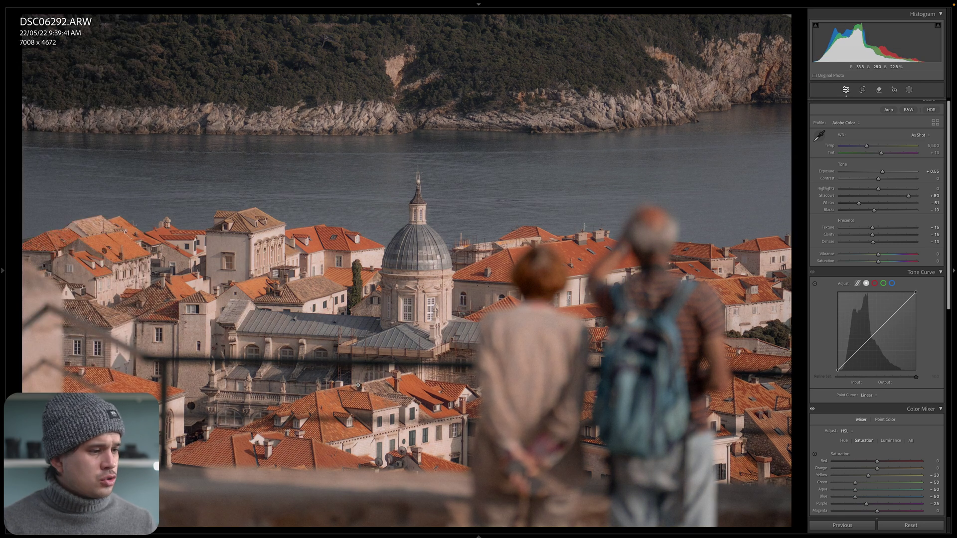